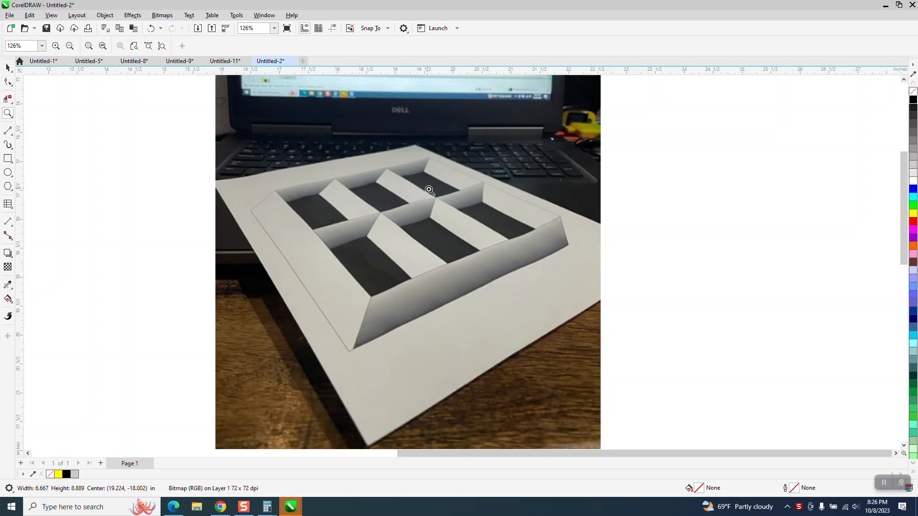
Step: Examine the finished 3D window drawing and the reference photo beside it
scroll(420, 189, down, 1)
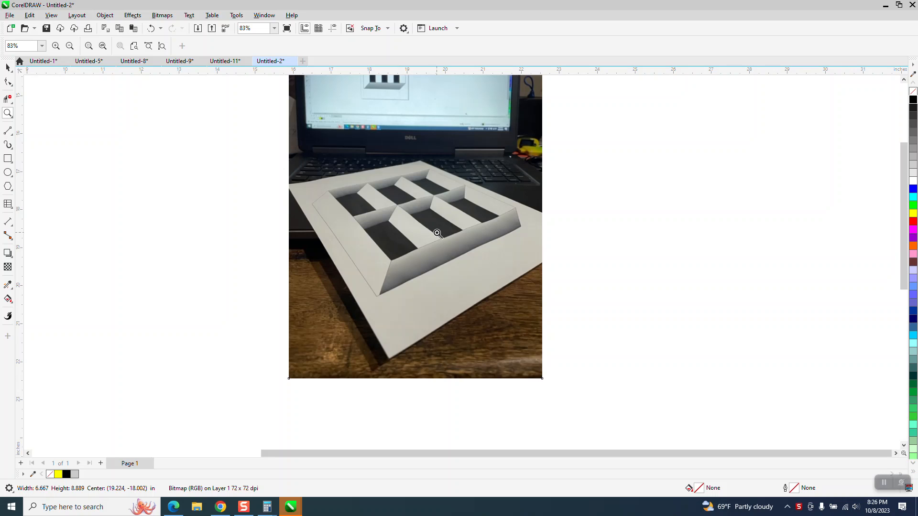
scroll(437, 233, down, 2)
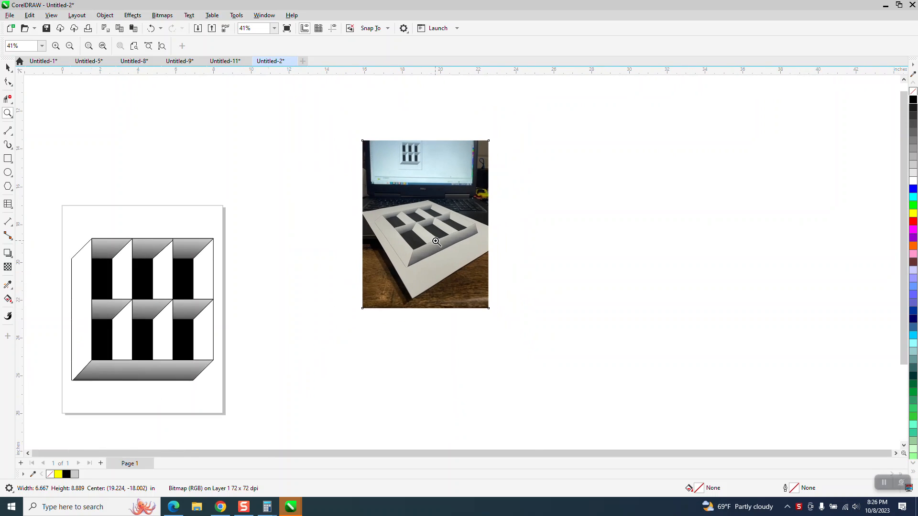
scroll(304, 385, up, 2)
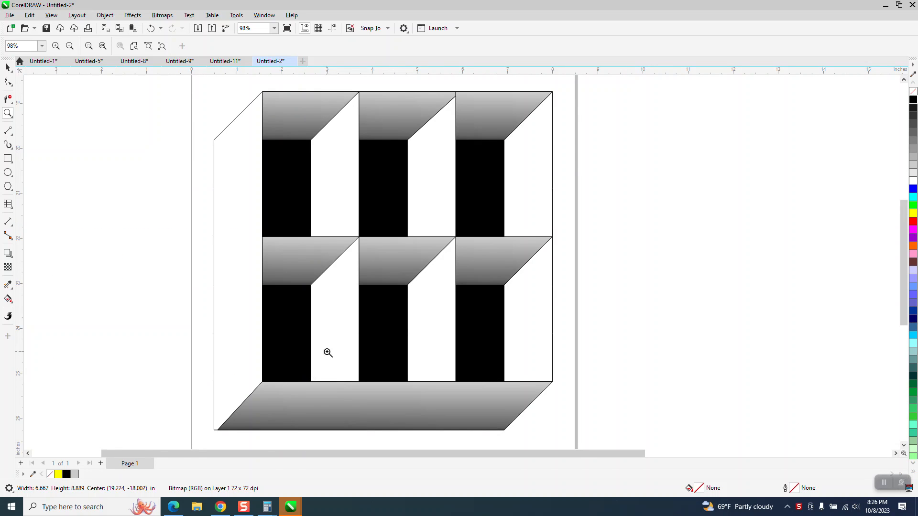
scroll(327, 294, down, 2)
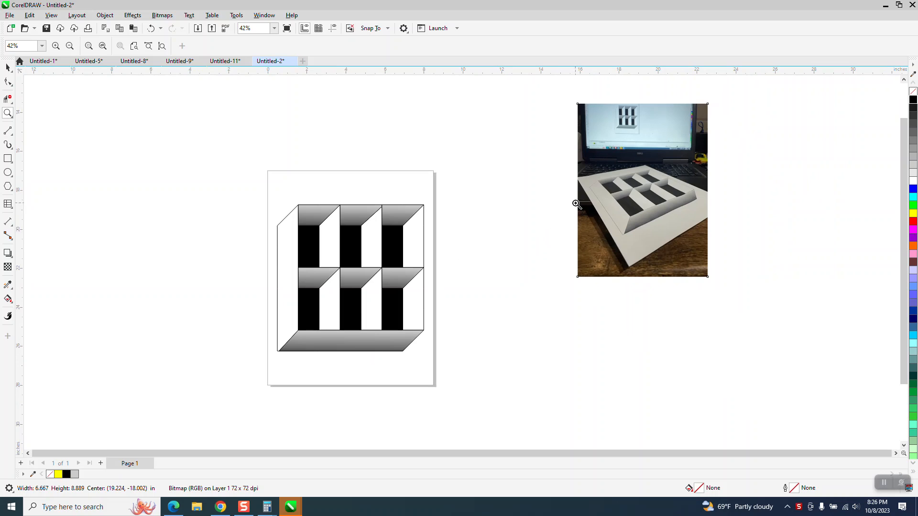
drag(692, 238, 693, 240)
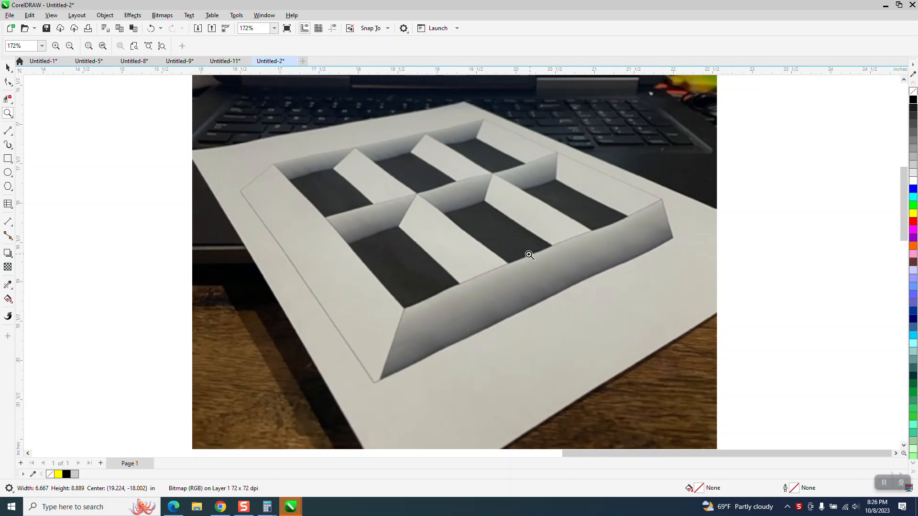
scroll(580, 235, down, 2)
scroll(580, 234, down, 3)
key(space)
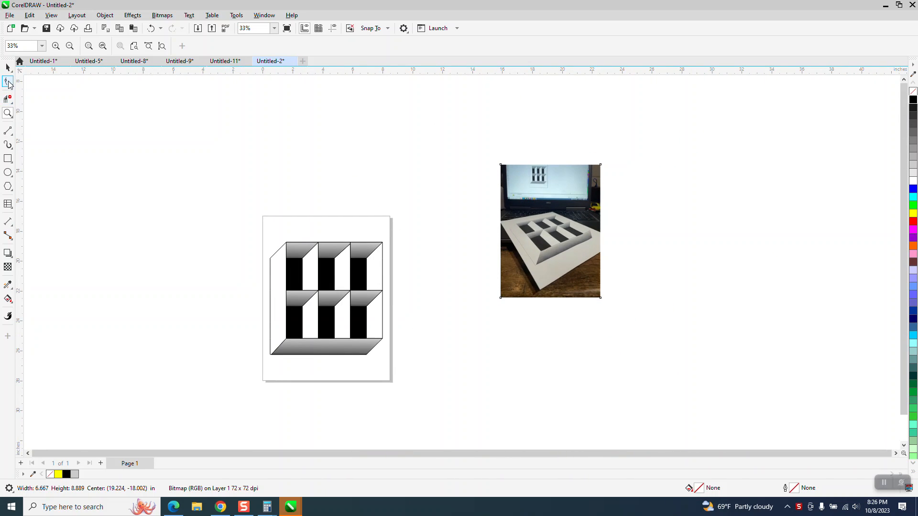
Step: Select the existing 3D drawing and move it up off the page
mouse_move(244, 215)
mouse_down()
mouse_move(307, 277)
mouse_move(446, 362)
mouse_up()
mouse_move(351, 287)
mouse_down()
mouse_move(357, 221)
mouse_move(399, 157)
mouse_up()
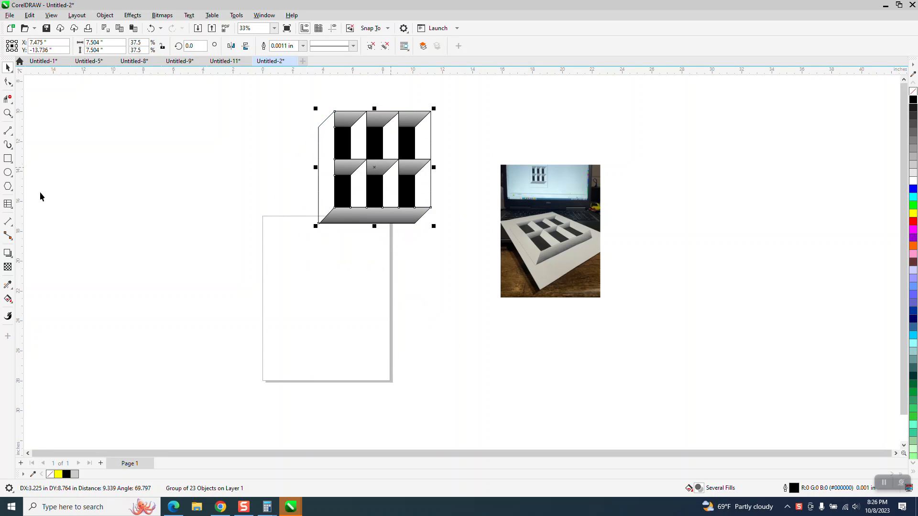
Step: Draw a 7 by 7 table about 7.8 inches square and centre it on the page
click(8, 203)
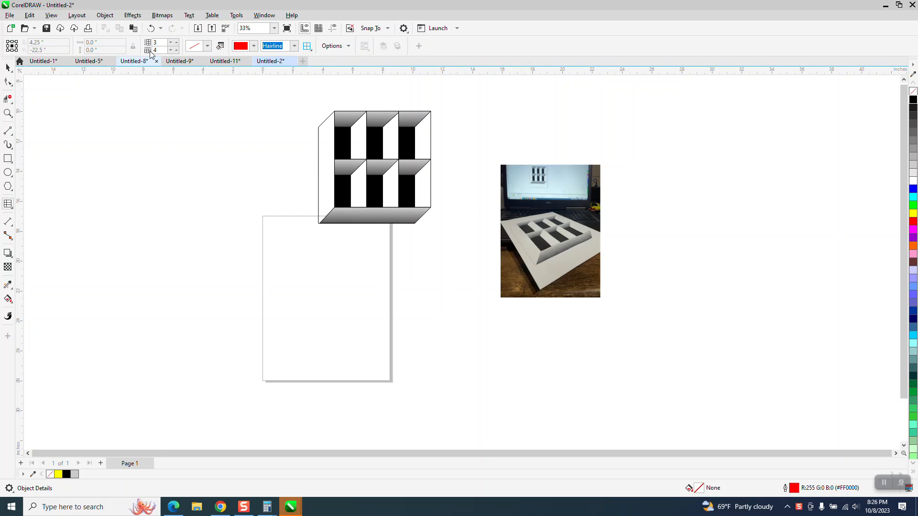
text(7)
drag(158, 51, 150, 56)
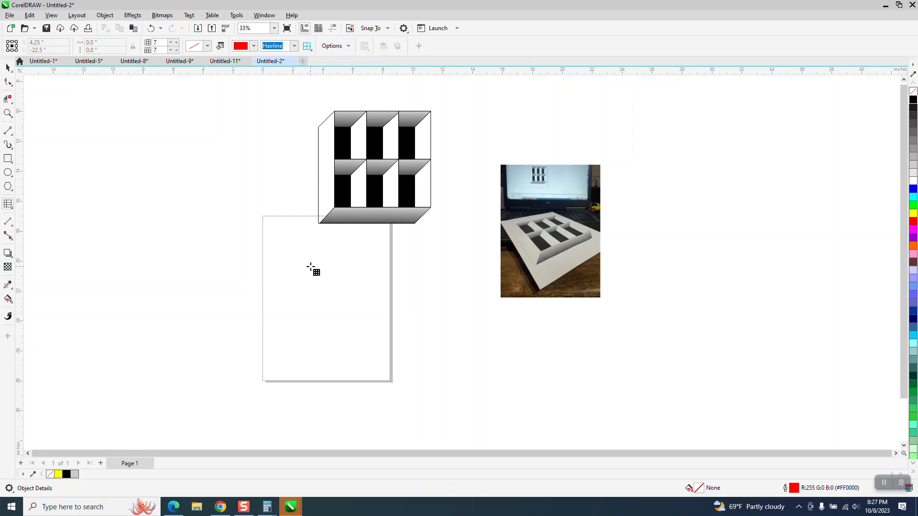
drag(375, 250, 302, 368)
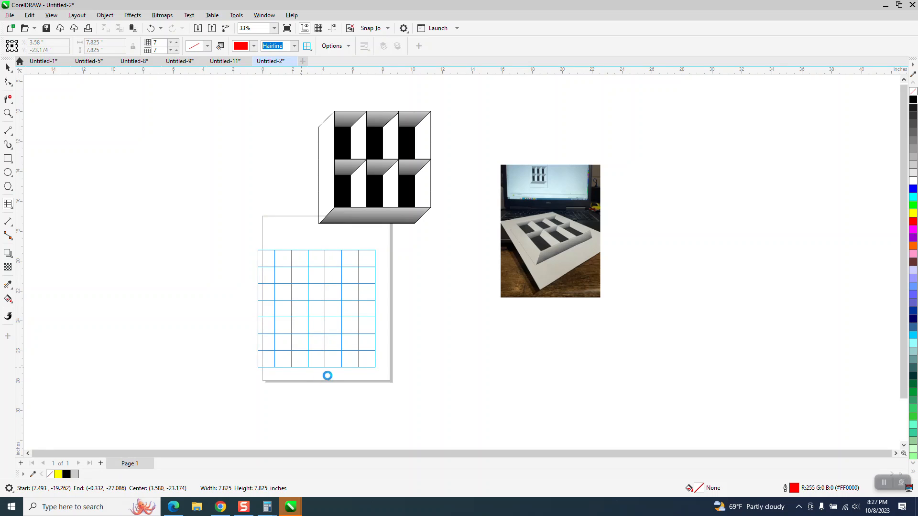
key(Delete)
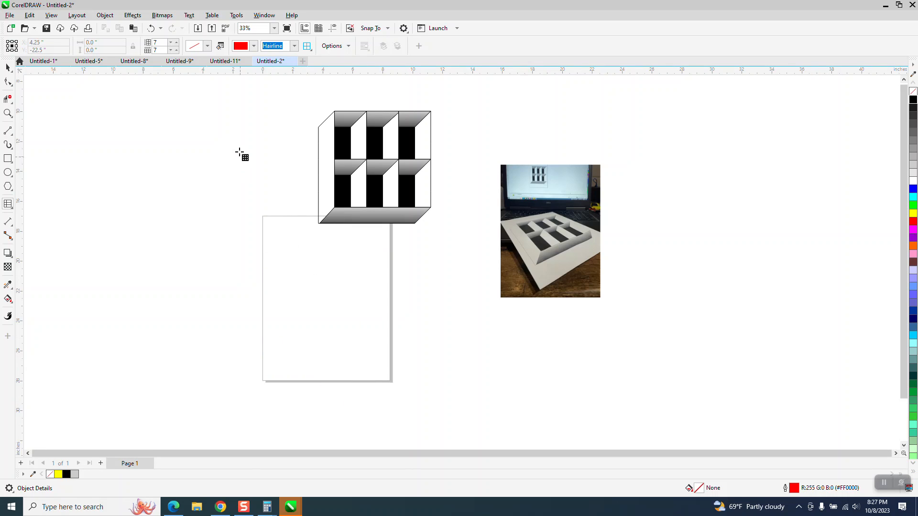
click(154, 30)
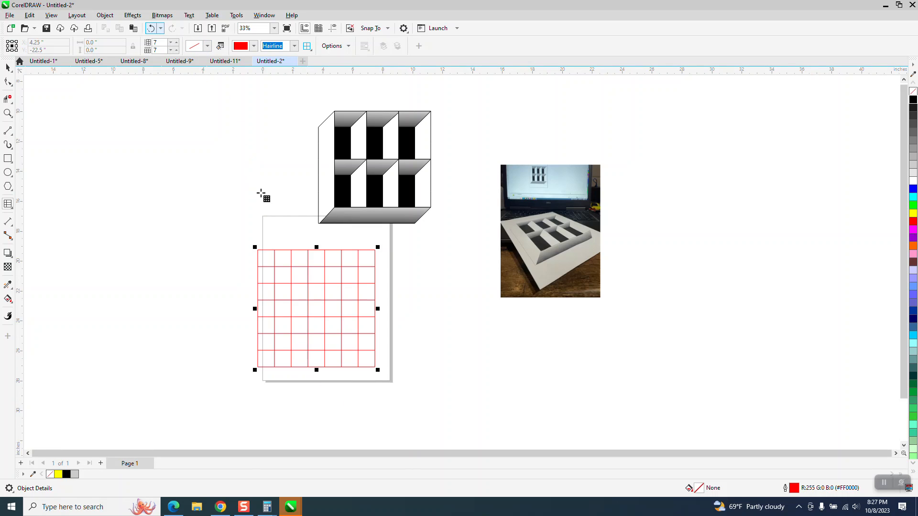
click(7, 67)
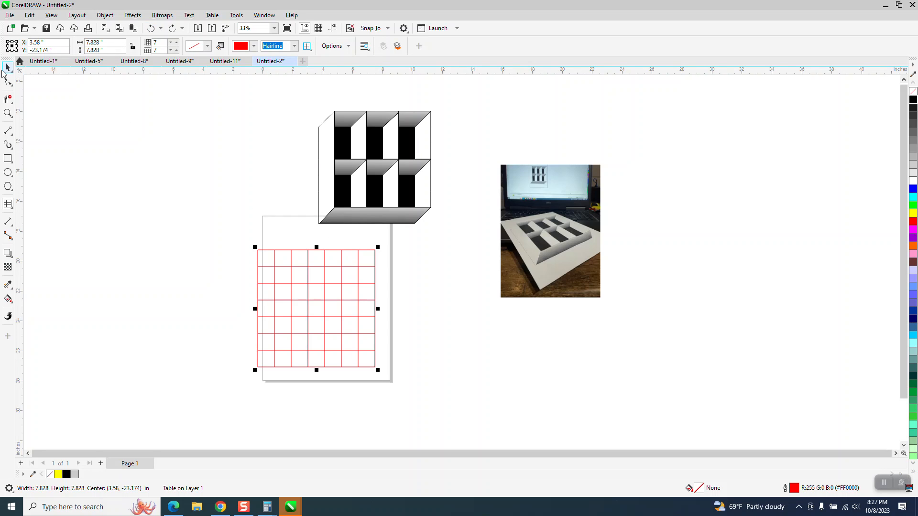
drag(294, 286, 304, 276)
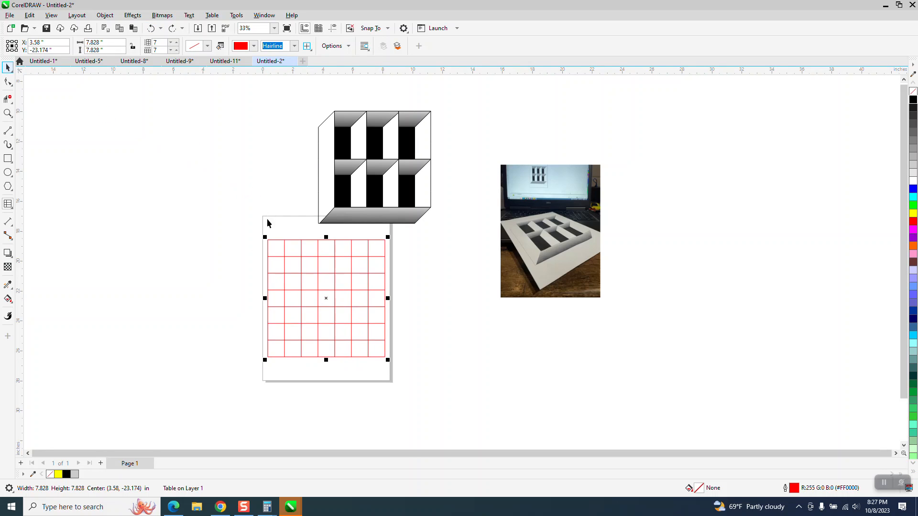
click(105, 15)
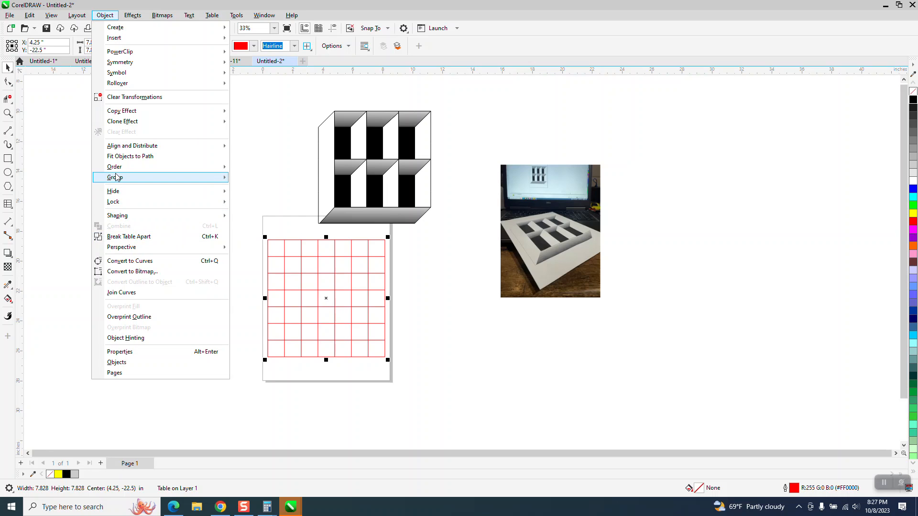
click(154, 262)
key(z)
drag(236, 220, 492, 396)
click(150, 31)
click(8, 99)
drag(275, 146, 282, 168)
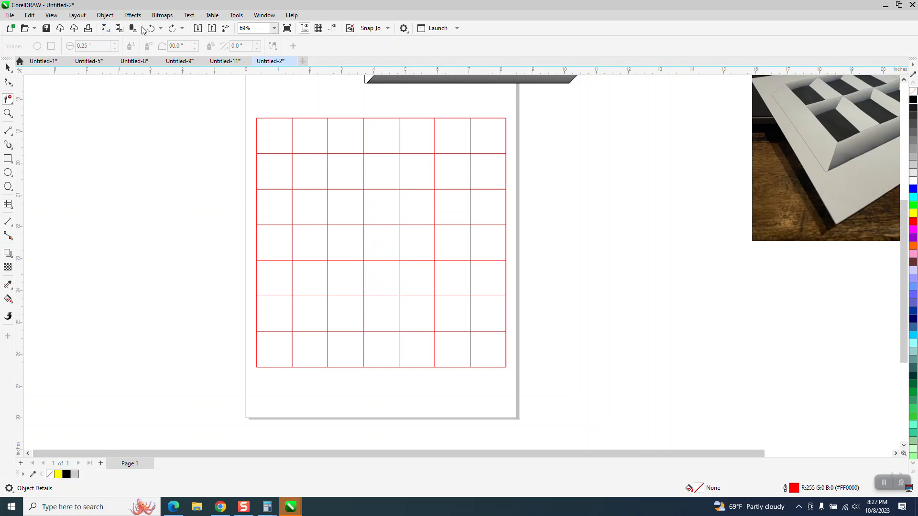
Step: Convert the table grid to curves
click(8, 67)
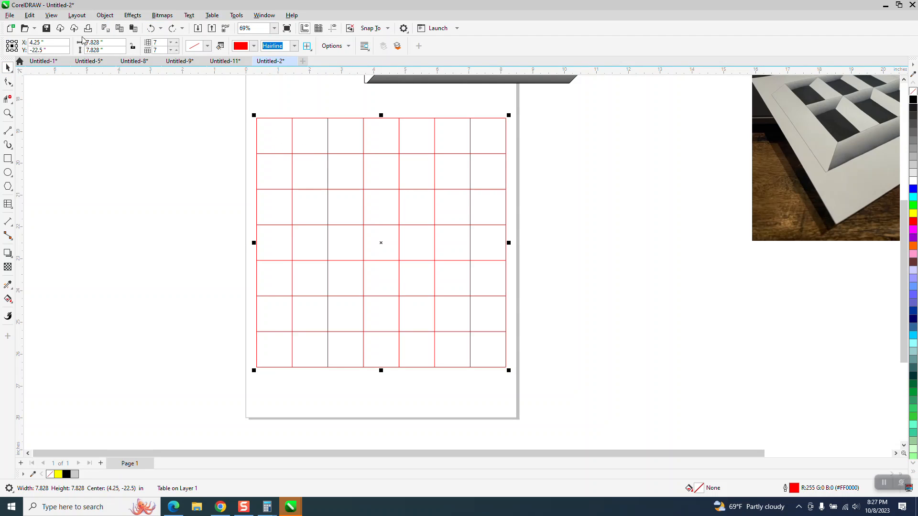
click(104, 15)
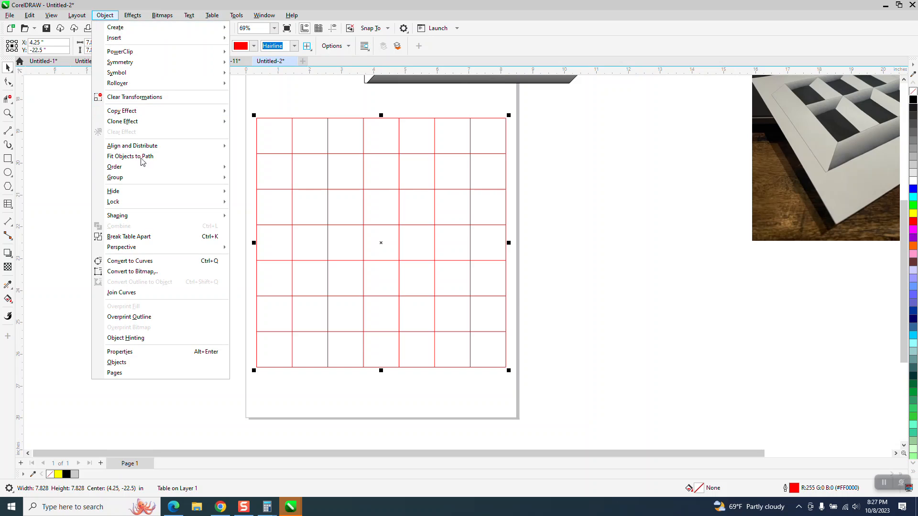
click(150, 263)
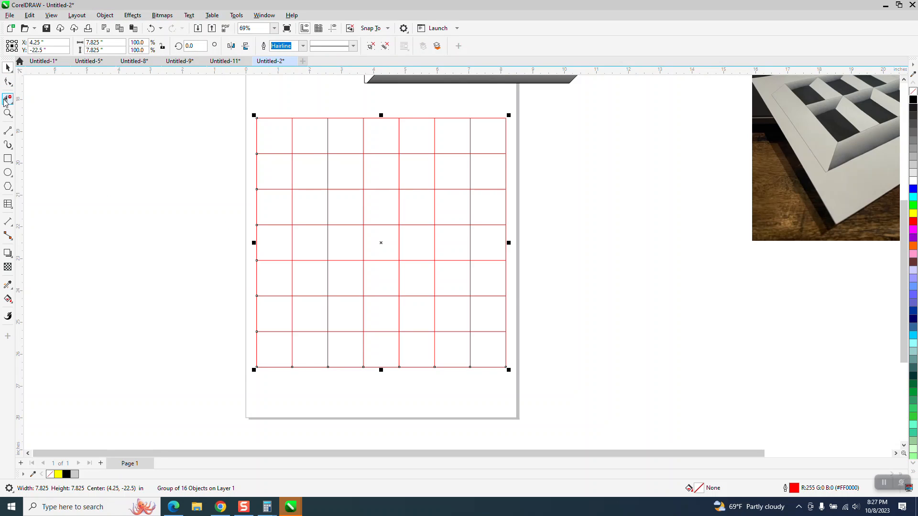
click(274, 154)
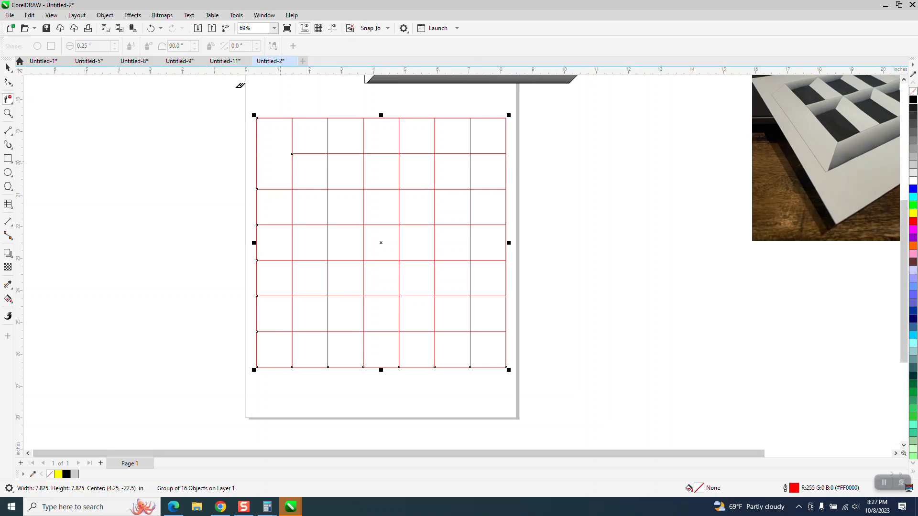
click(151, 29)
Step: Move the 3D drawing to the left of the page, beside the grid, for reference
scroll(377, 201, down, 3)
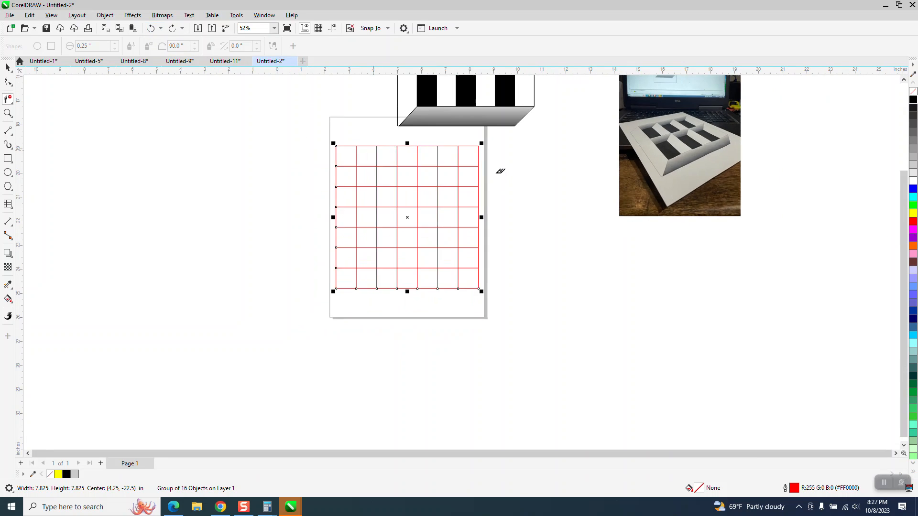
scroll(107, 119, down, 1)
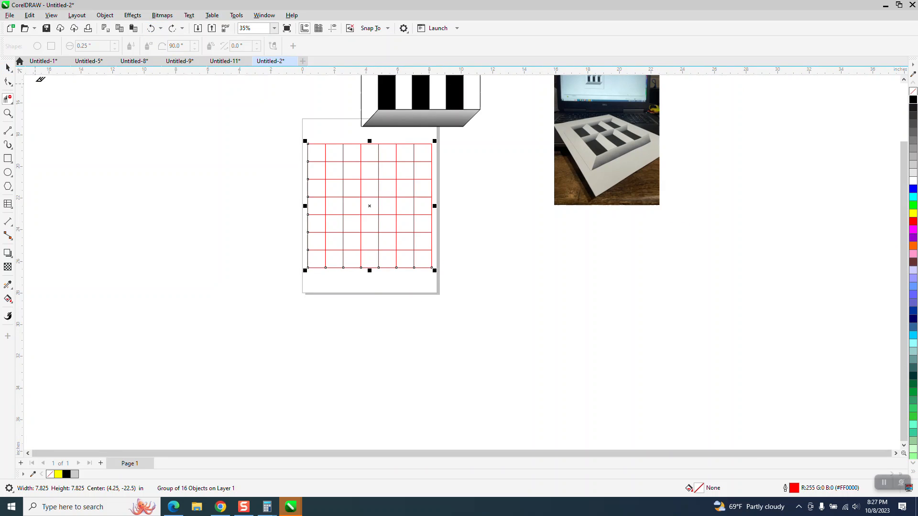
click(8, 68)
drag(416, 95, 237, 236)
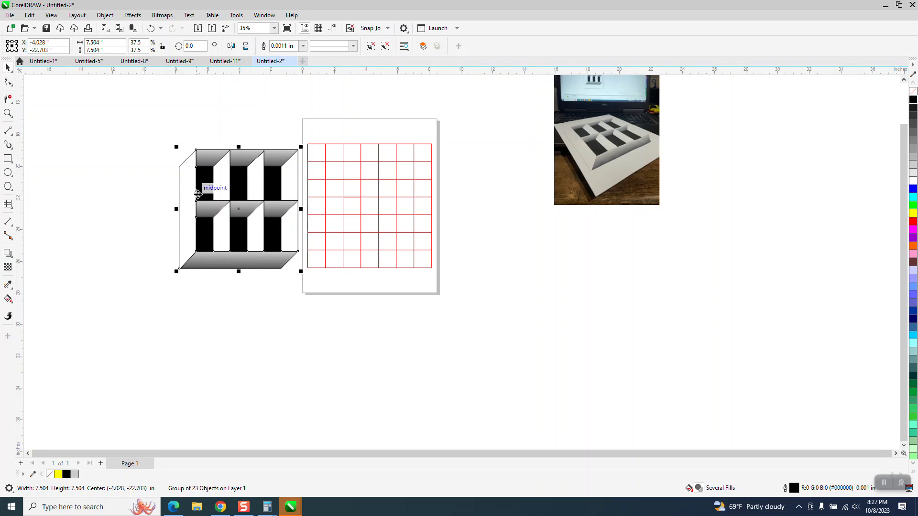
click(8, 114)
drag(159, 131, 533, 312)
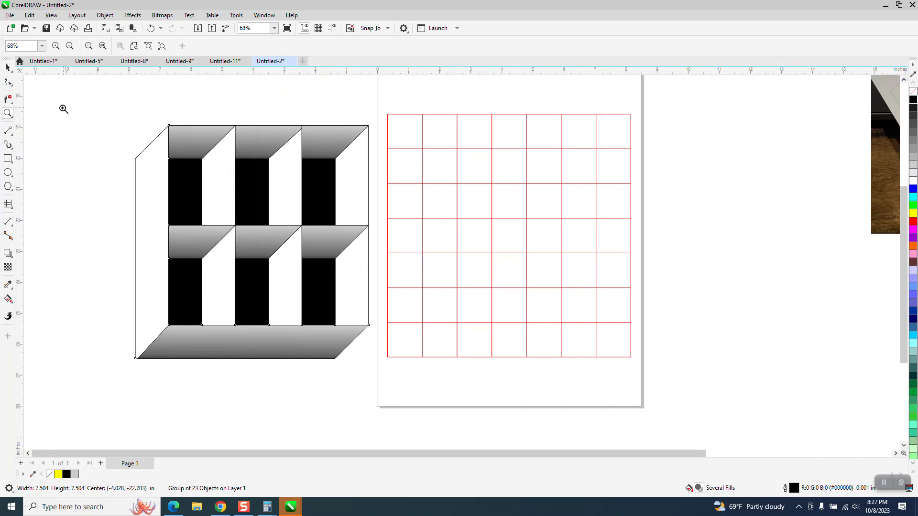
Step: Draw 2-point diagonal lines across the first, third, fifth and seventh top-row cells and the bottom-left cell
click(12, 134)
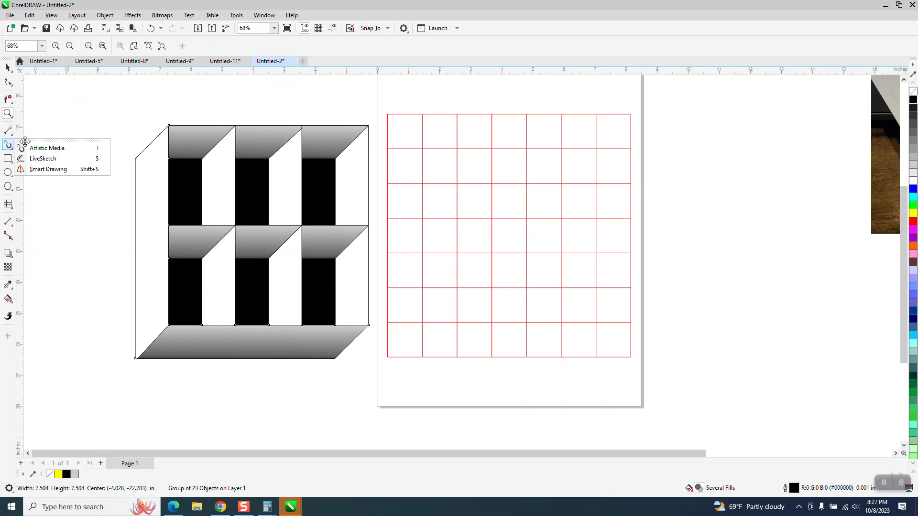
mouse_move(8, 130)
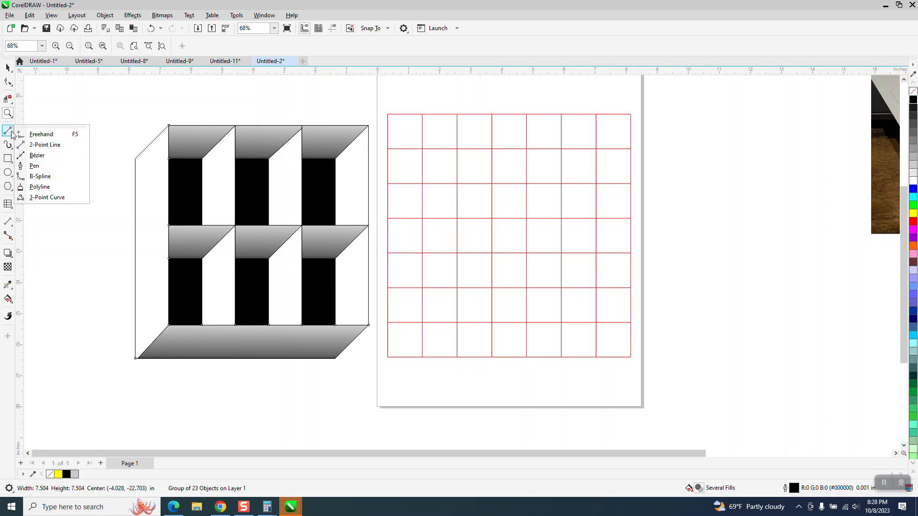
click(43, 144)
drag(423, 114, 388, 148)
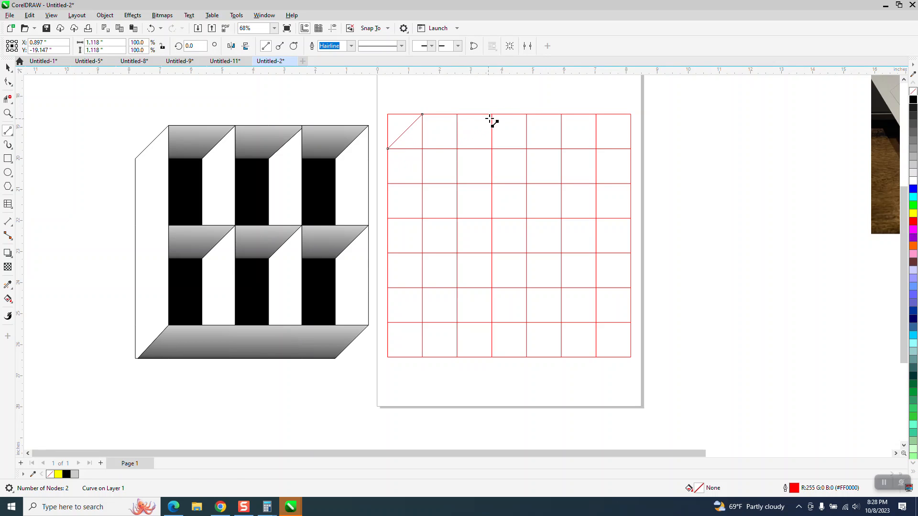
drag(492, 114, 457, 148)
drag(561, 114, 528, 149)
drag(631, 115, 597, 149)
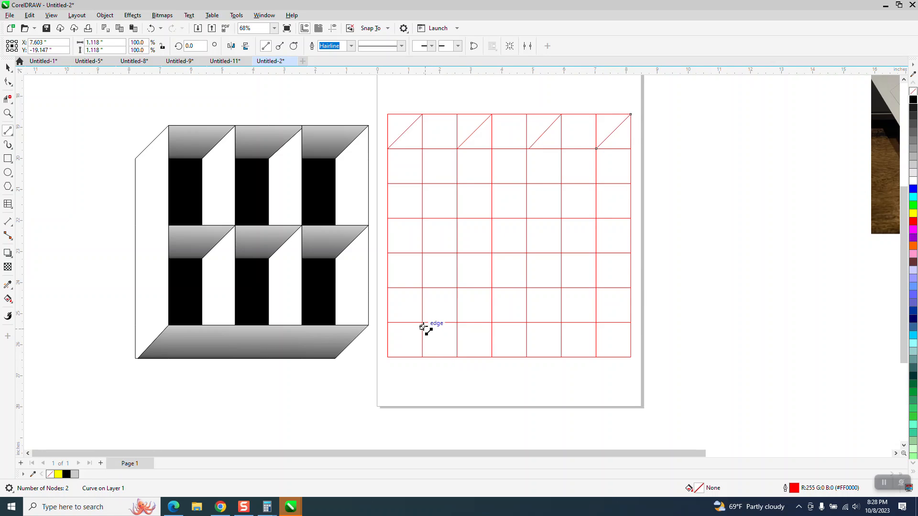
drag(422, 323, 388, 357)
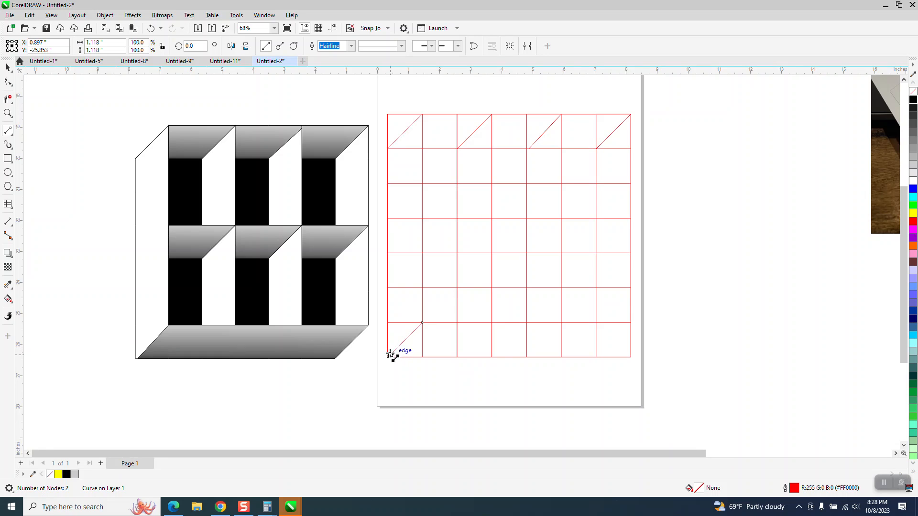
Step: Delete the horizontal grid segments inside the first column and beneath the diagonals in columns three, five and seven
click(8, 98)
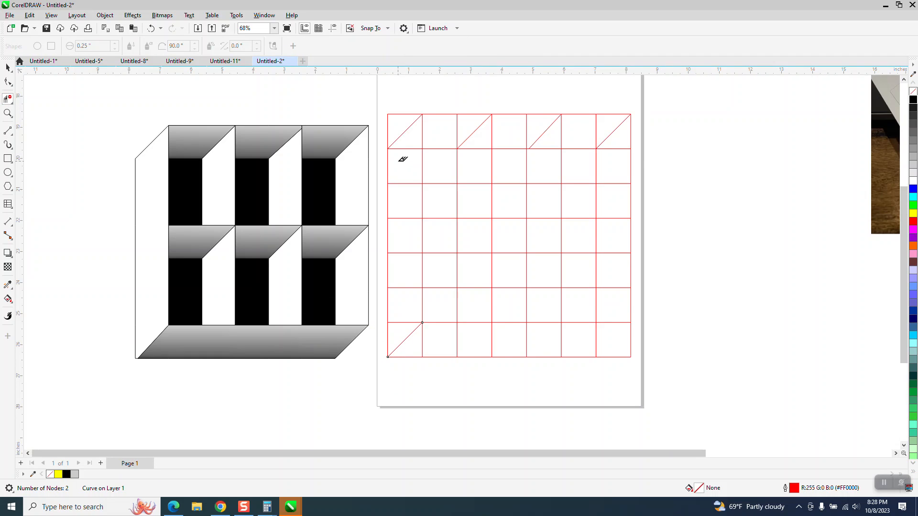
drag(406, 145, 406, 323)
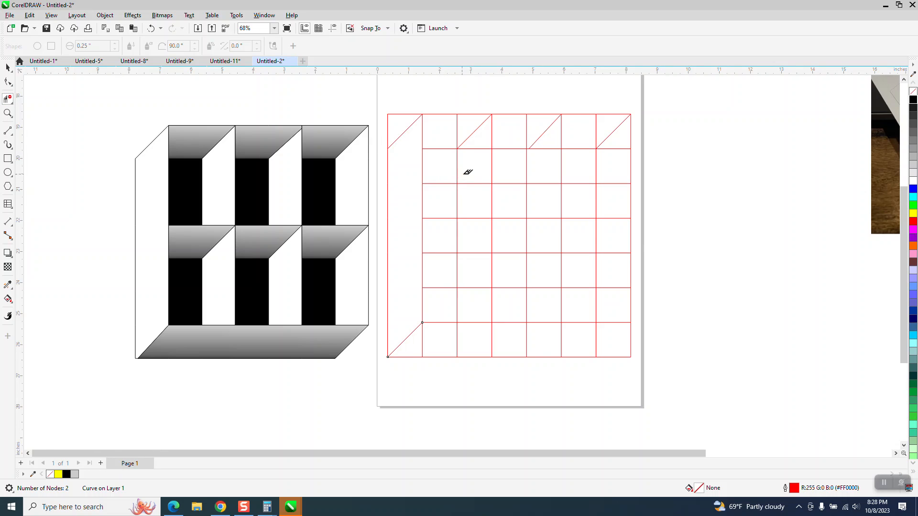
drag(481, 143, 483, 192)
drag(552, 169, 547, 207)
drag(616, 144, 612, 200)
Step: Move the lower end node of the fifth-column diagonal onto the grid intersection
click(8, 114)
drag(492, 132, 571, 176)
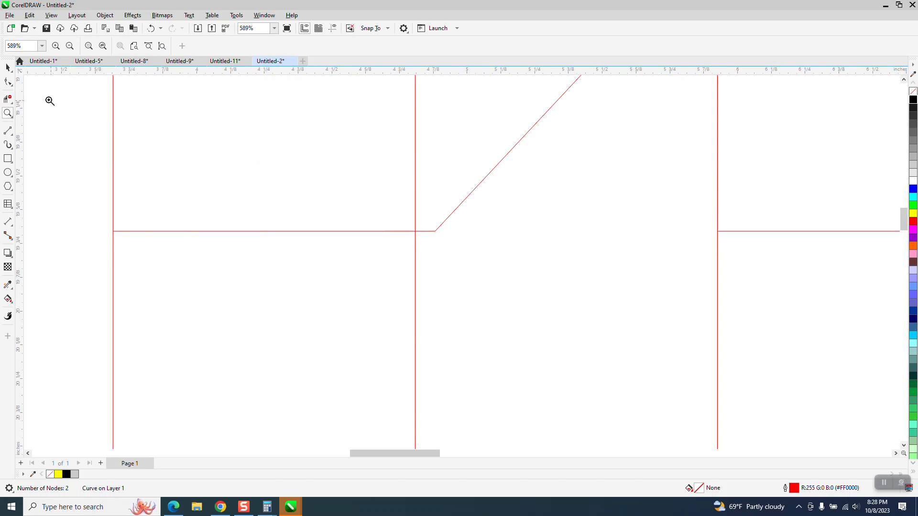
click(8, 81)
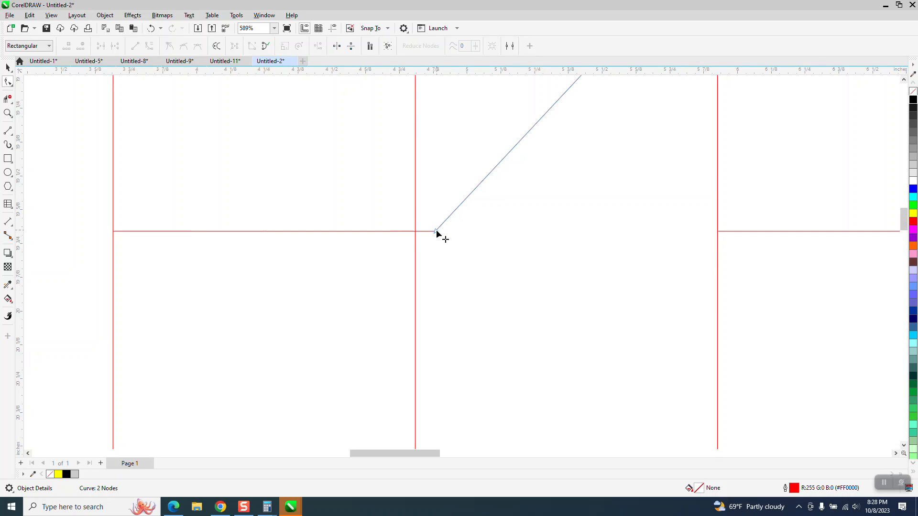
drag(436, 231, 416, 233)
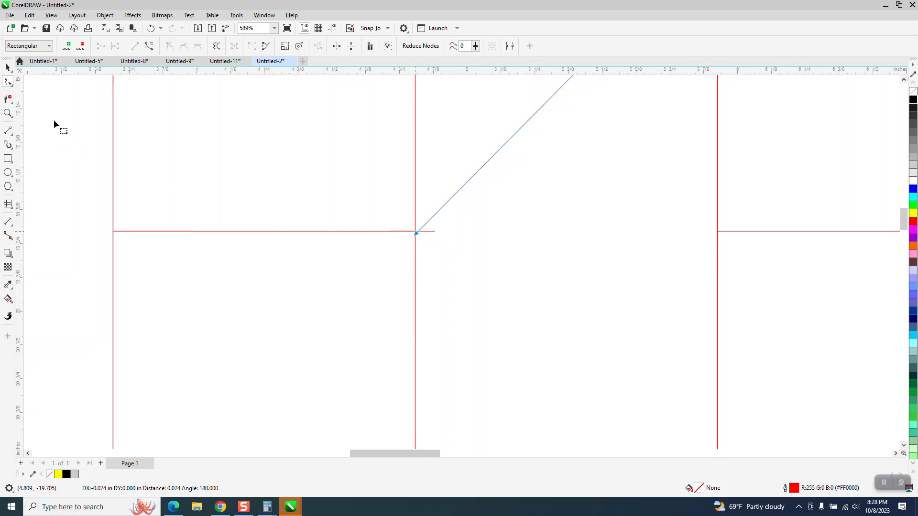
click(8, 99)
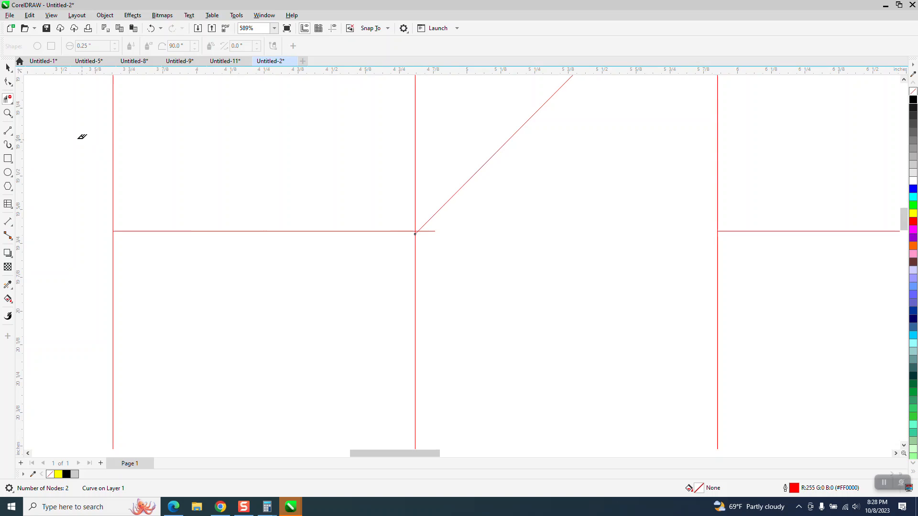
Step: Adjust a diagonal's node and trim the leftover grid segment beside the fifth-column diagonal's lower end
click(7, 114)
drag(402, 219, 512, 256)
click(11, 80)
drag(139, 228, 139, 205)
click(8, 99)
drag(244, 192, 269, 233)
scroll(335, 204, down, 3)
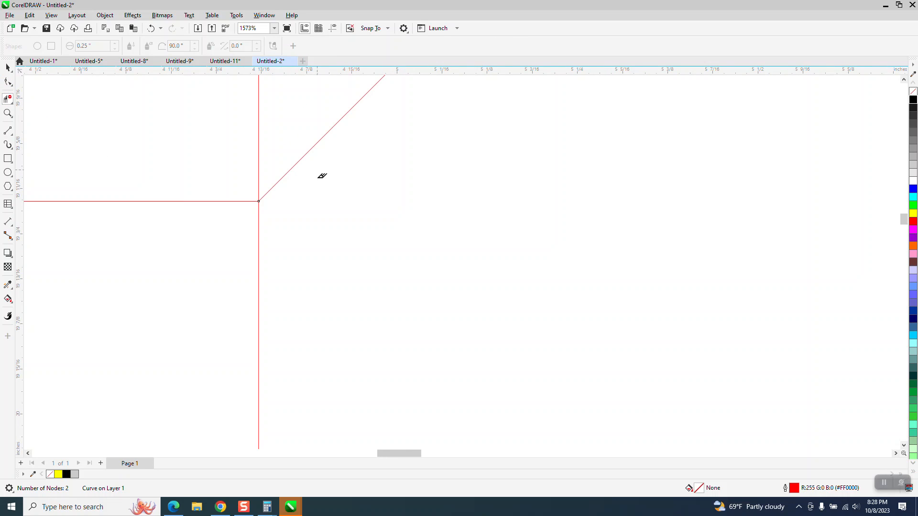
scroll(321, 176, down, 7)
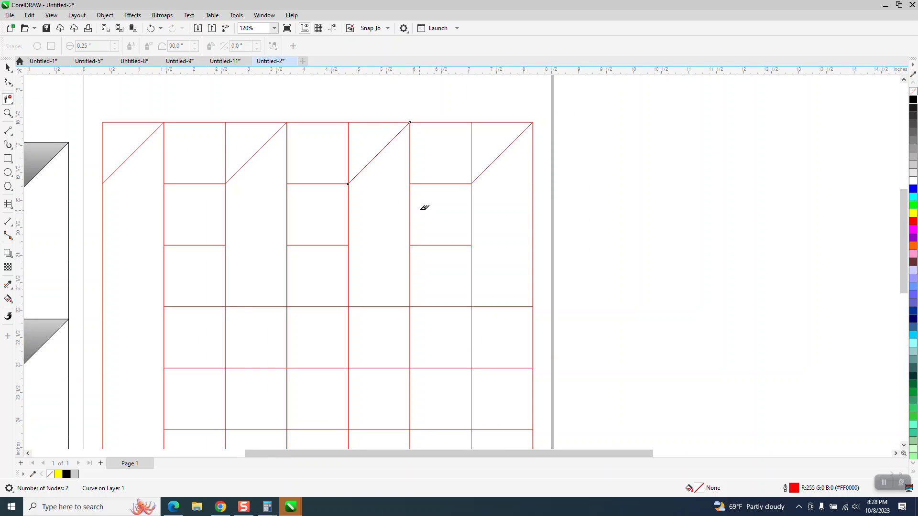
scroll(425, 208, down, 3)
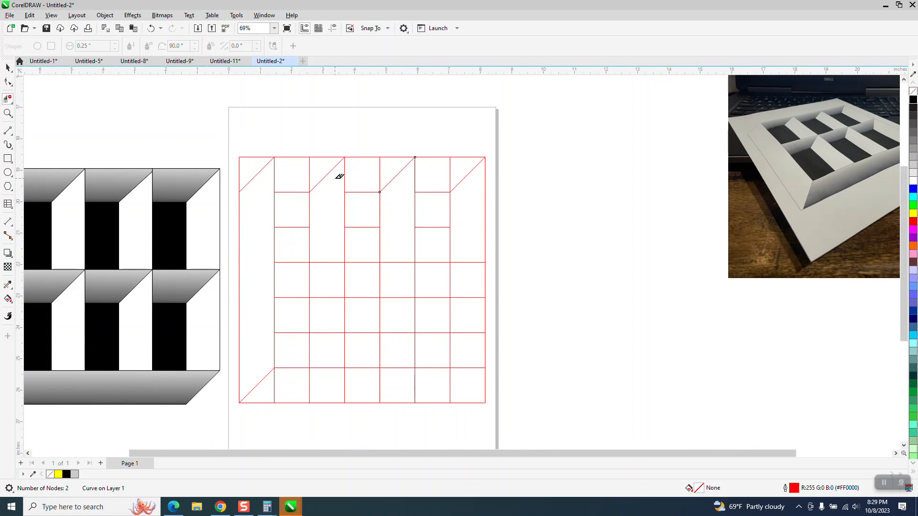
Step: Delete the top-row vertical segments right of columns two, four and six, and the second-row bottom segments in those columns
click(310, 166)
click(380, 165)
click(451, 167)
click(436, 228)
click(372, 228)
click(302, 227)
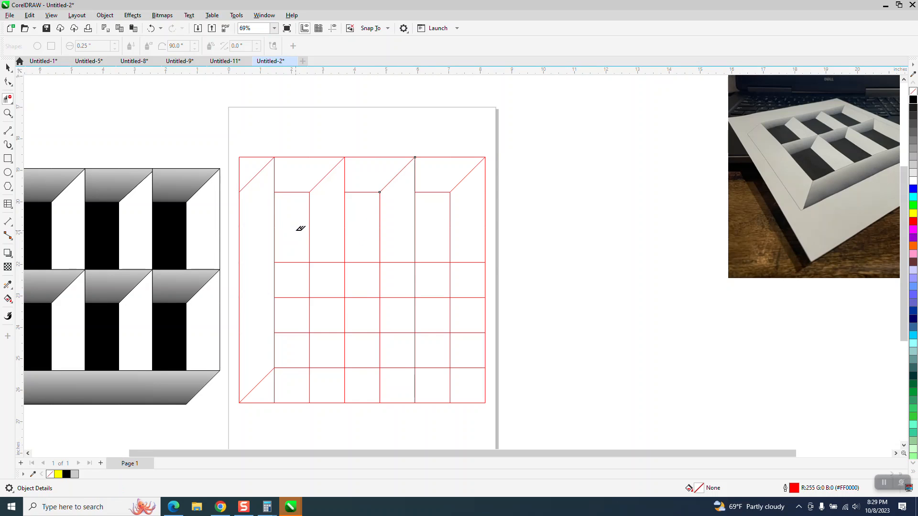
scroll(335, 210, down, 1)
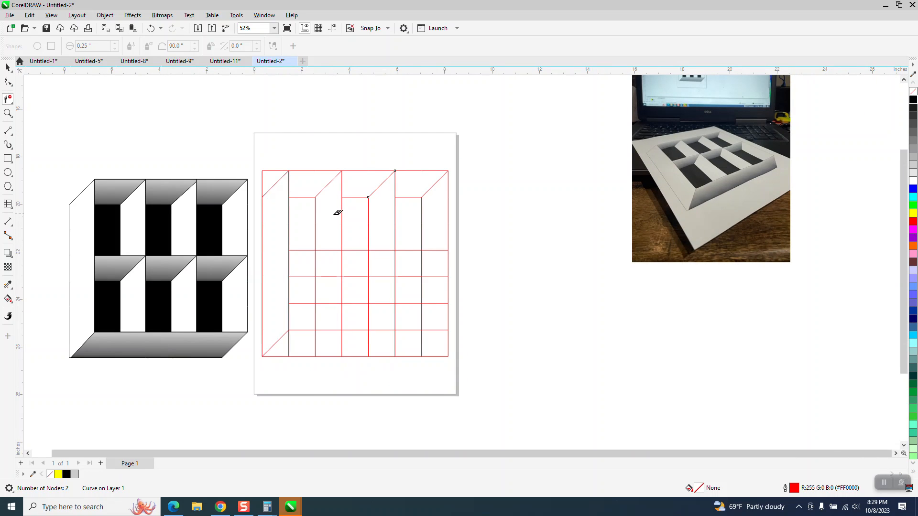
Step: Draw 2-point diagonals across the middle-row cells in columns three, five and seven and the bottom-right cell
click(10, 146)
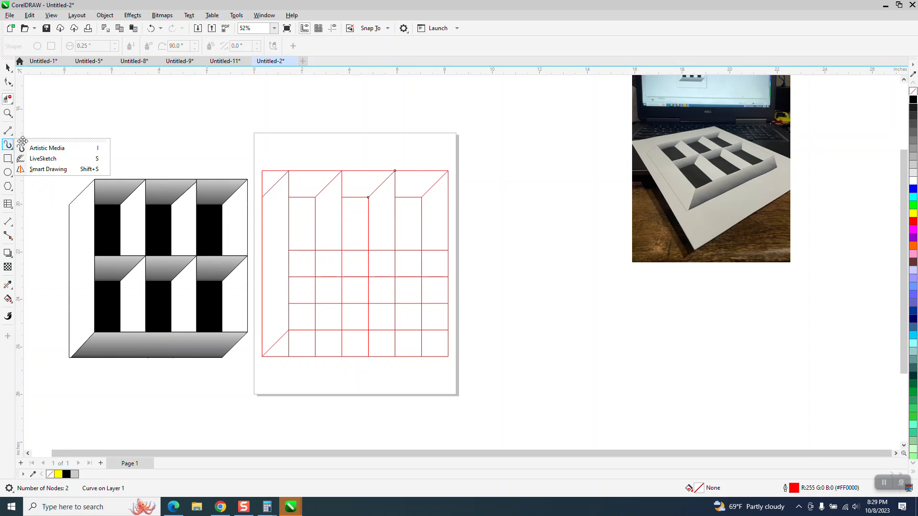
click(10, 132)
click(44, 145)
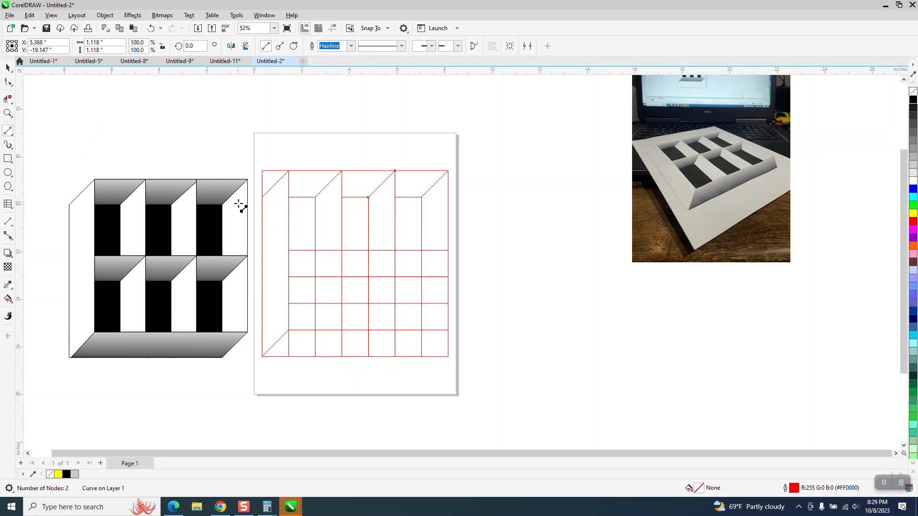
drag(341, 251, 318, 277)
drag(395, 251, 368, 277)
drag(448, 250, 422, 277)
drag(448, 330, 421, 356)
Step: Delete the vertical grid segments crossing the bottom row
click(7, 98)
drag(288, 341, 429, 342)
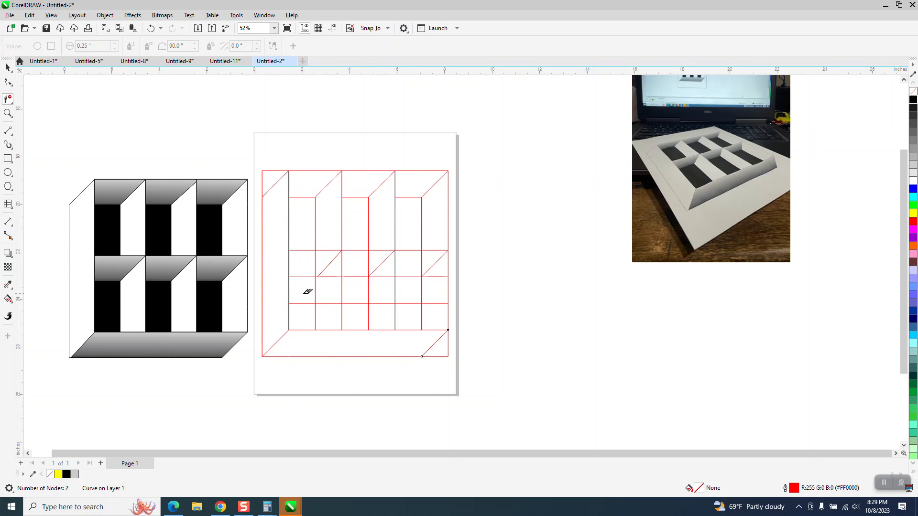
Step: Move the lower end node of the middle-row diagonal onto the grid intersection
click(8, 113)
drag(445, 314, 445, 314)
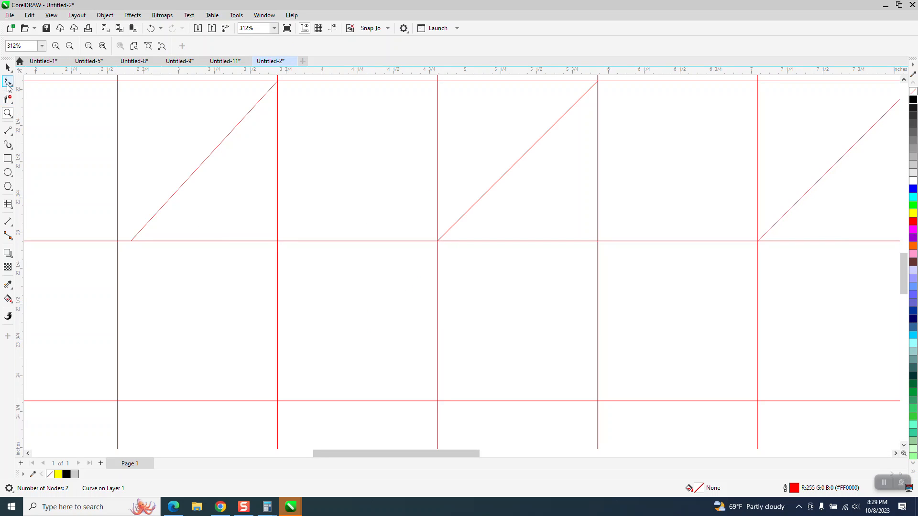
click(8, 81)
drag(131, 240, 119, 241)
scroll(242, 203, down, 5)
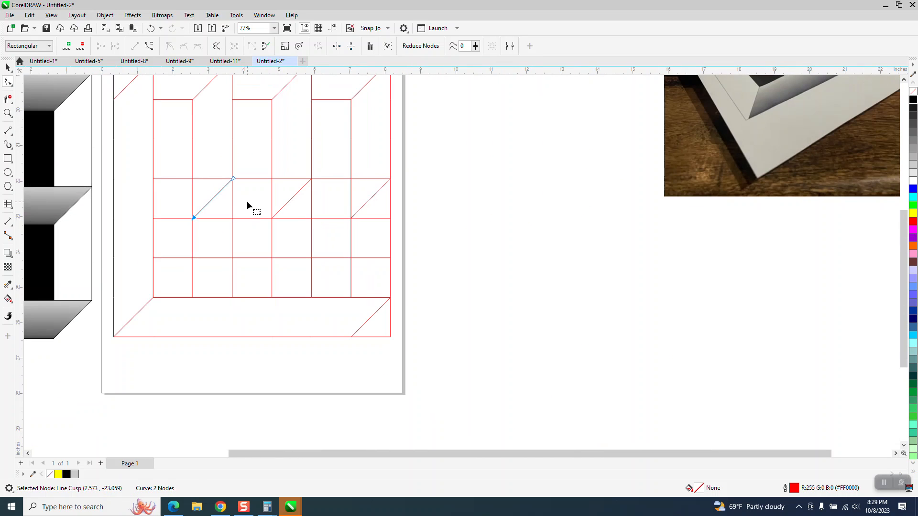
Step: Delete the vertical segments left over inside the middle section of the grid
key(x)
drag(225, 202, 219, 263)
drag(293, 248, 293, 253)
drag(368, 210, 371, 264)
scroll(357, 230, down, 2)
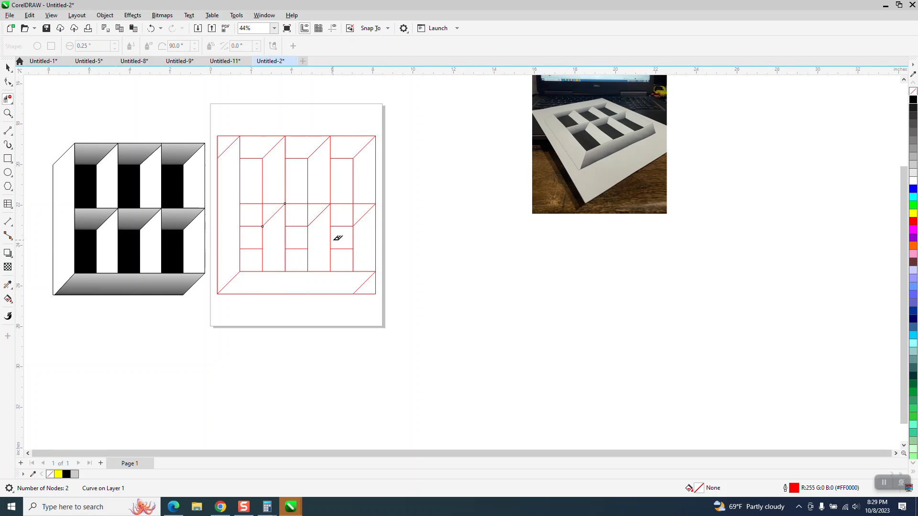
Step: Delete the remaining stray horizontal and bottom-ledge segments so only the window outline shapes stay
click(353, 213)
click(251, 249)
click(296, 249)
click(342, 249)
click(377, 287)
click(367, 293)
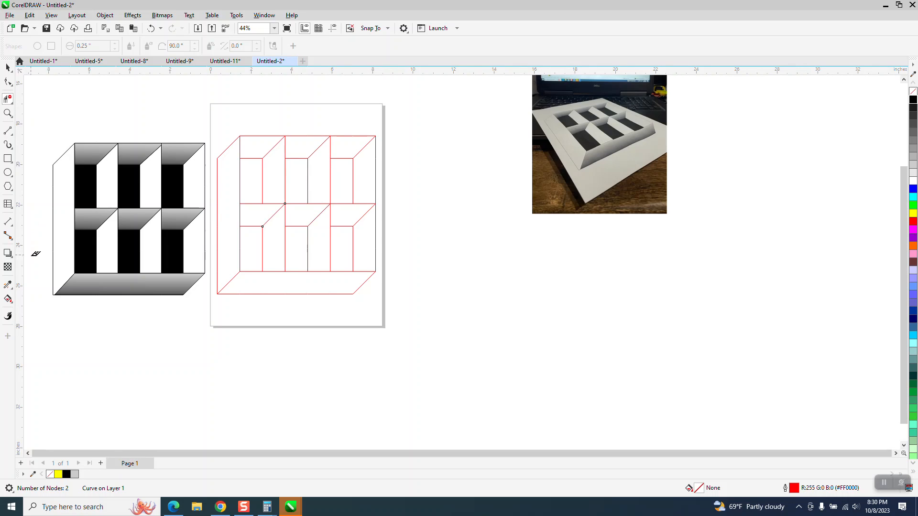
Step: Use Smart Fill with black to fill the six window openings
click(8, 299)
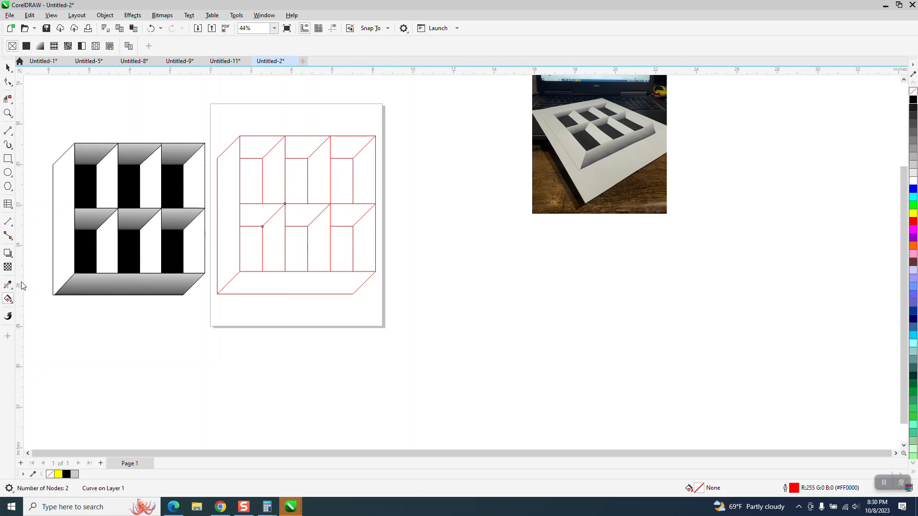
click(11, 305)
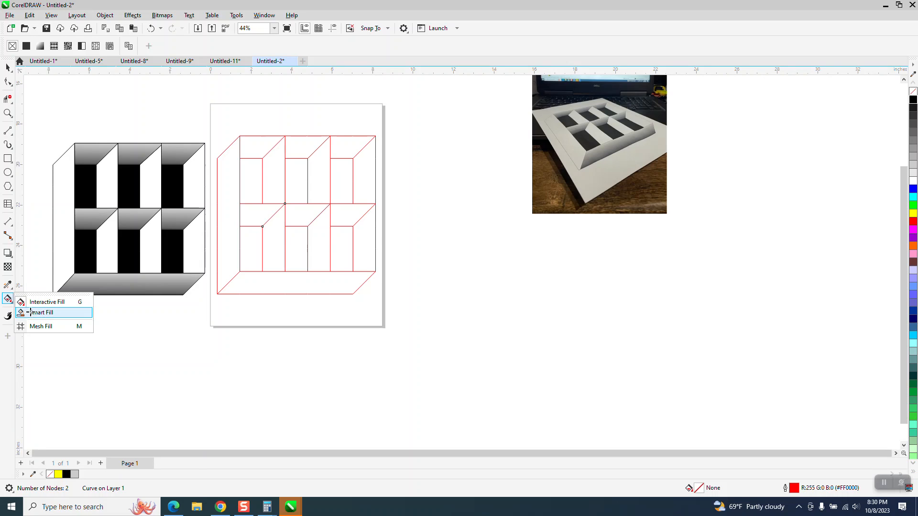
click(33, 311)
click(112, 46)
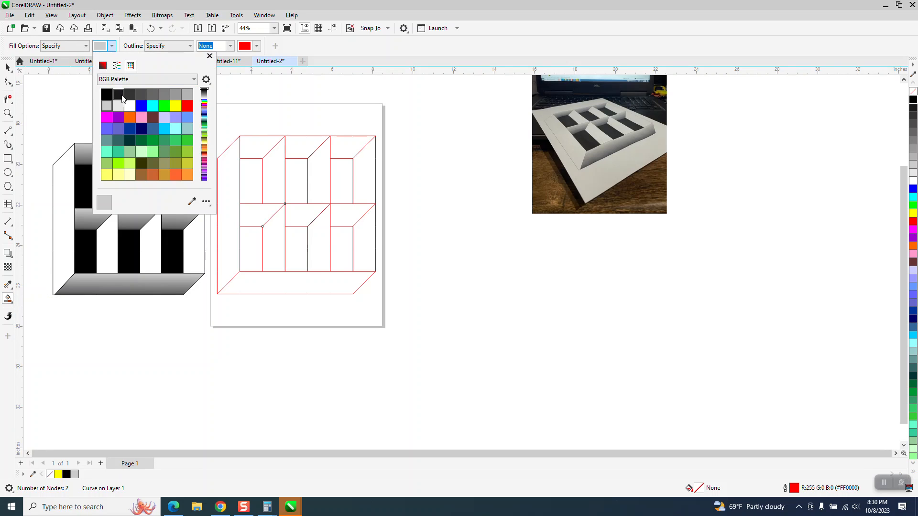
click(107, 94)
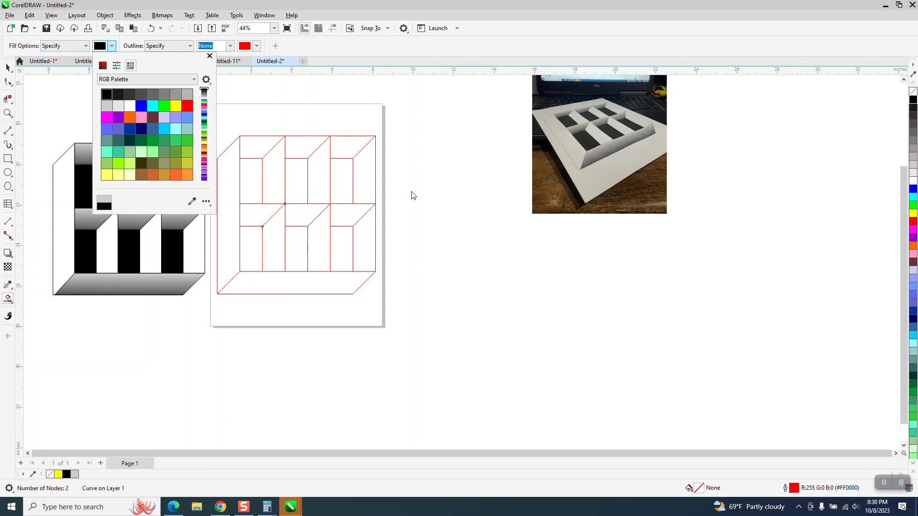
click(257, 173)
click(297, 175)
click(340, 175)
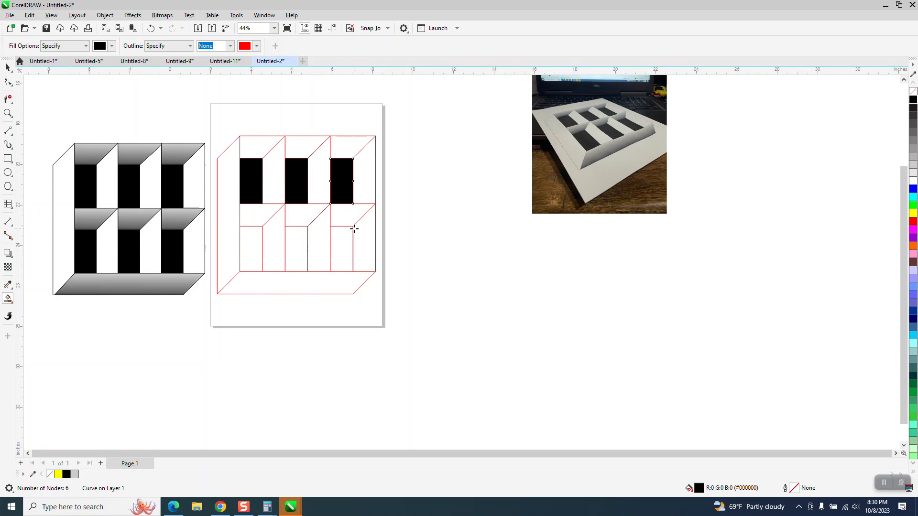
click(344, 236)
click(302, 237)
click(257, 240)
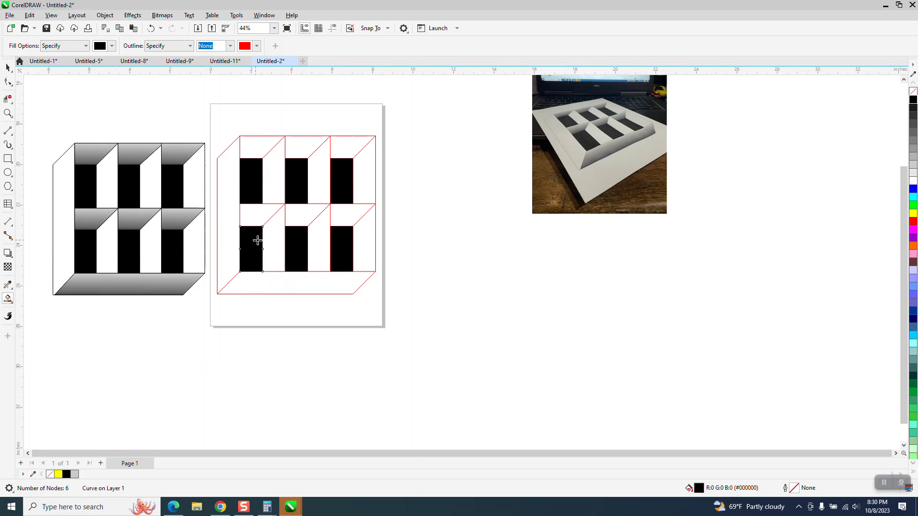
Step: Smart Fill the left side panel, top and middle bevels, and bottom ledge with light gray
click(112, 47)
click(111, 104)
click(231, 168)
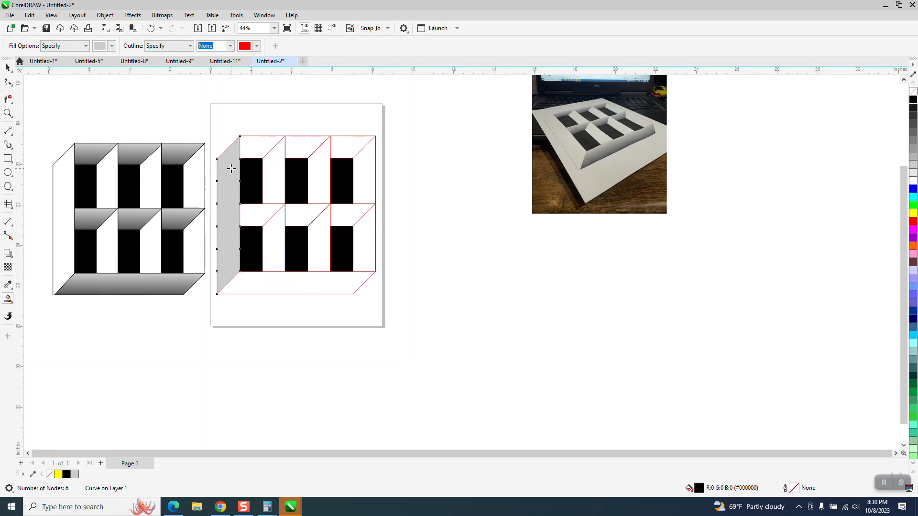
click(261, 147)
click(319, 145)
click(355, 146)
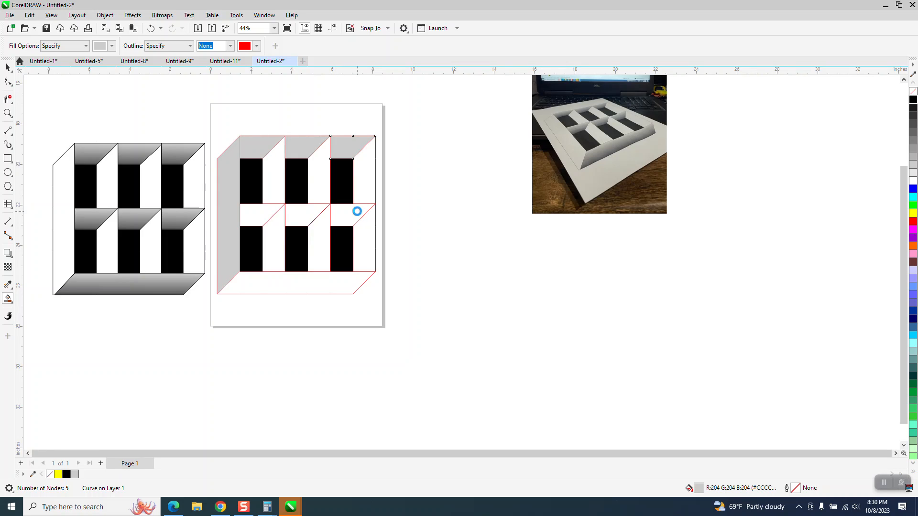
click(359, 210)
click(303, 211)
click(266, 214)
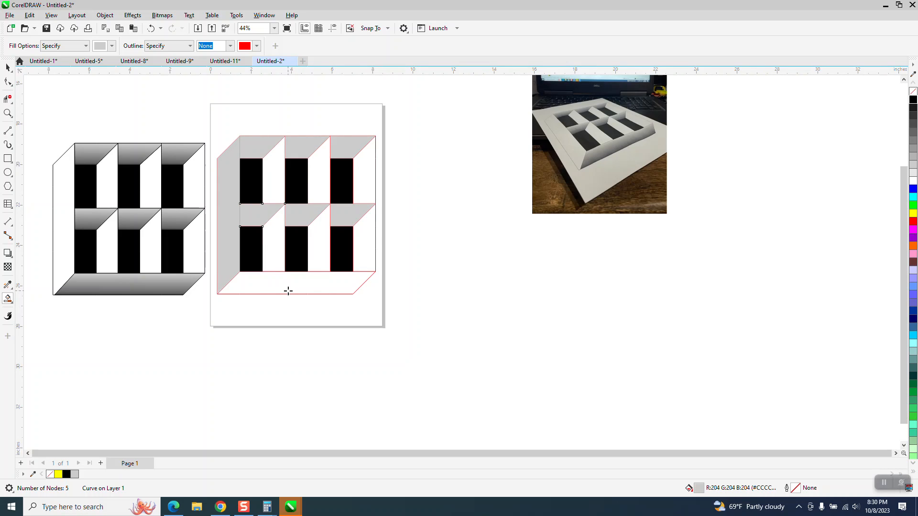
click(295, 286)
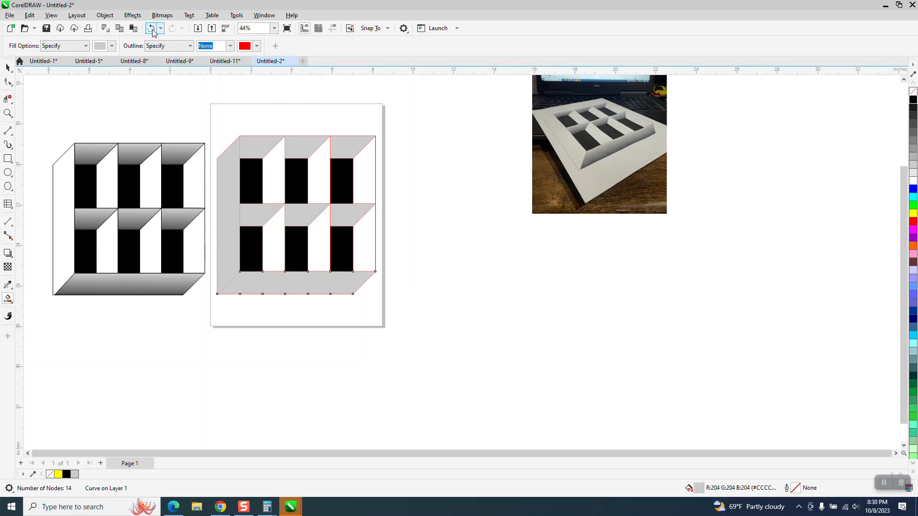
Step: Select and delete the gray fill shape on the left side panel
click(8, 67)
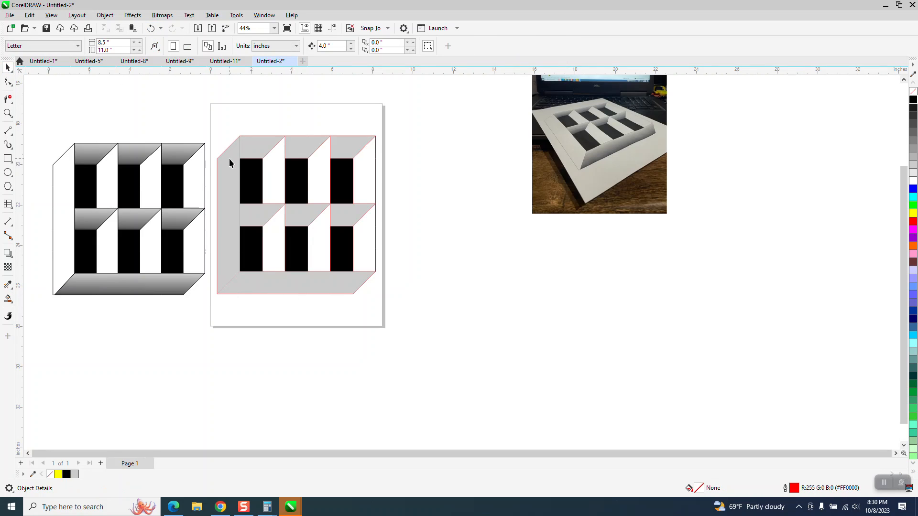
click(230, 168)
key(Delete)
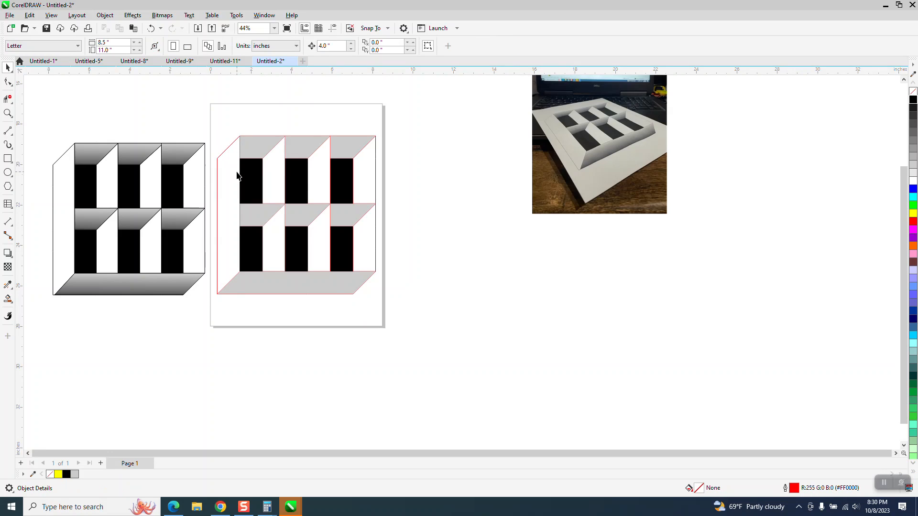
Step: Select the whole traced drawing and give it a black 0.007 in outline
scroll(238, 176, down, 1)
drag(212, 123, 378, 276)
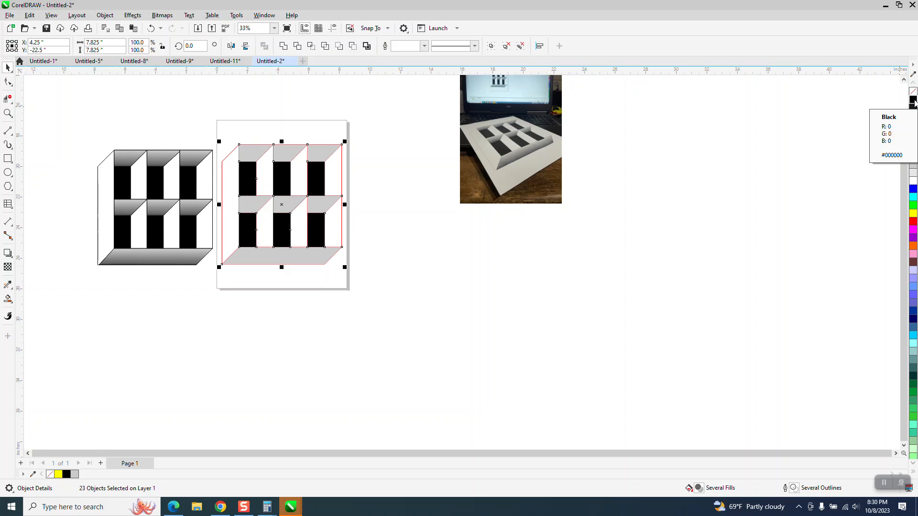
right_click(913, 100)
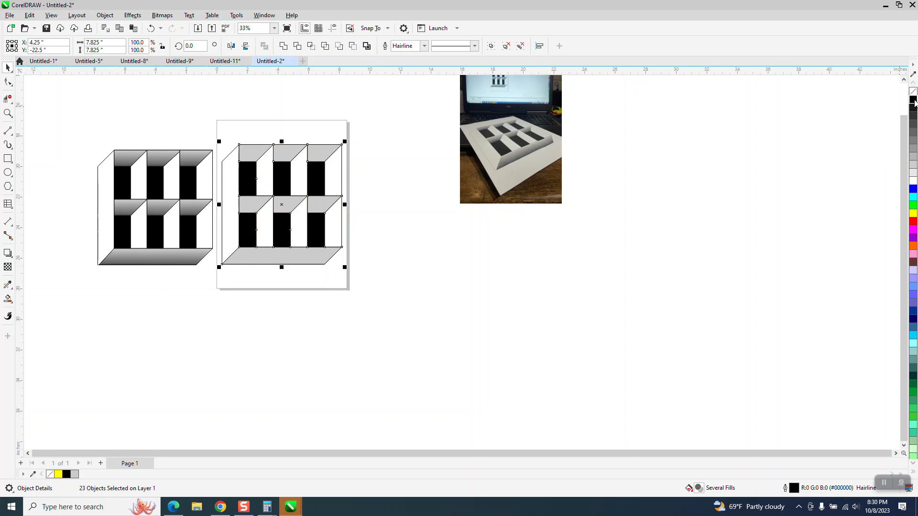
click(423, 49)
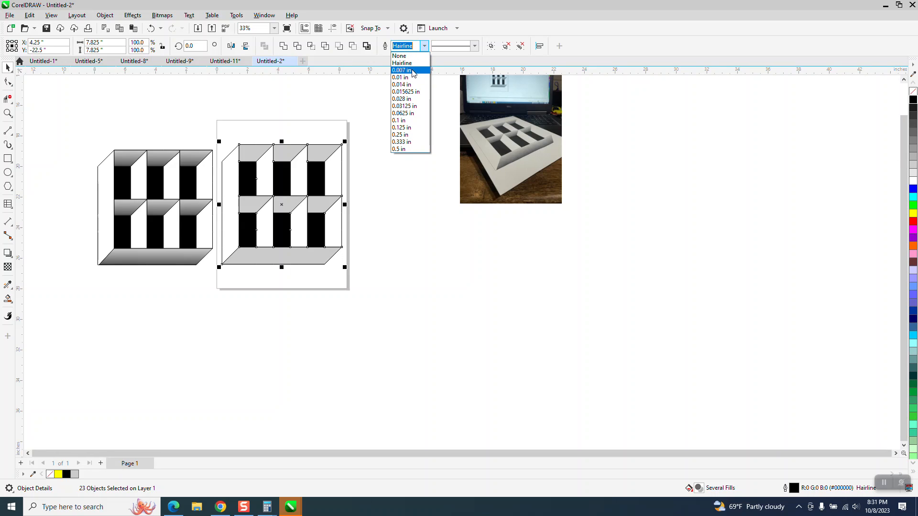
click(415, 65)
click(403, 113)
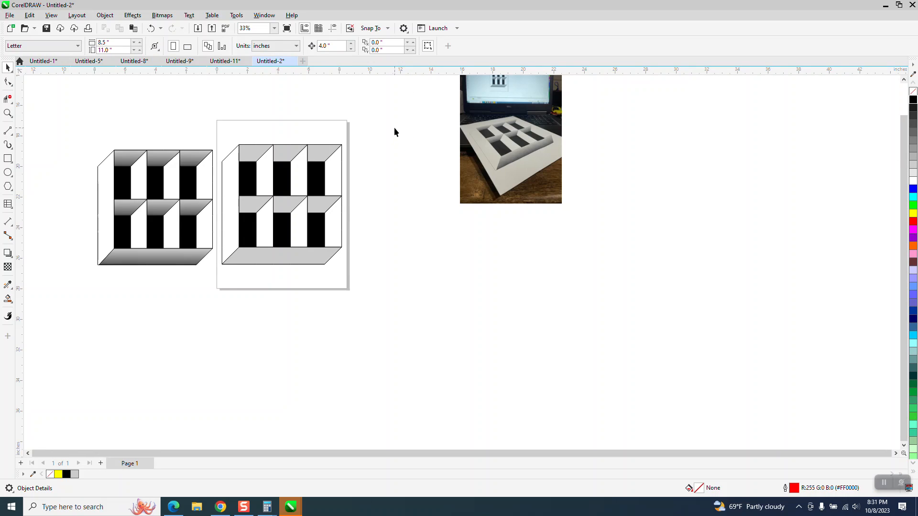
Step: Apply a vertical linear gradient fill to the first top bevel with the Interactive Fill tool
click(7, 112)
mouse_move(210, 133)
mouse_down()
mouse_move(403, 262)
mouse_move(421, 287)
mouse_up()
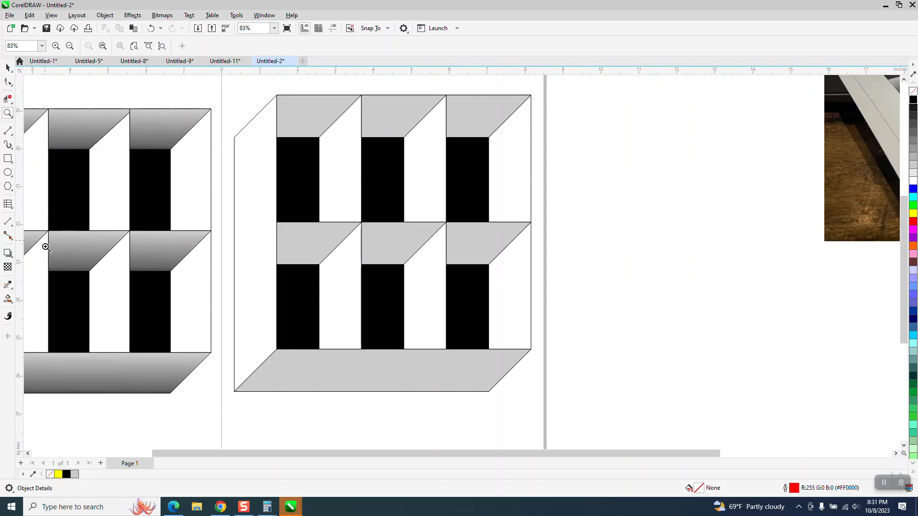
click(13, 301)
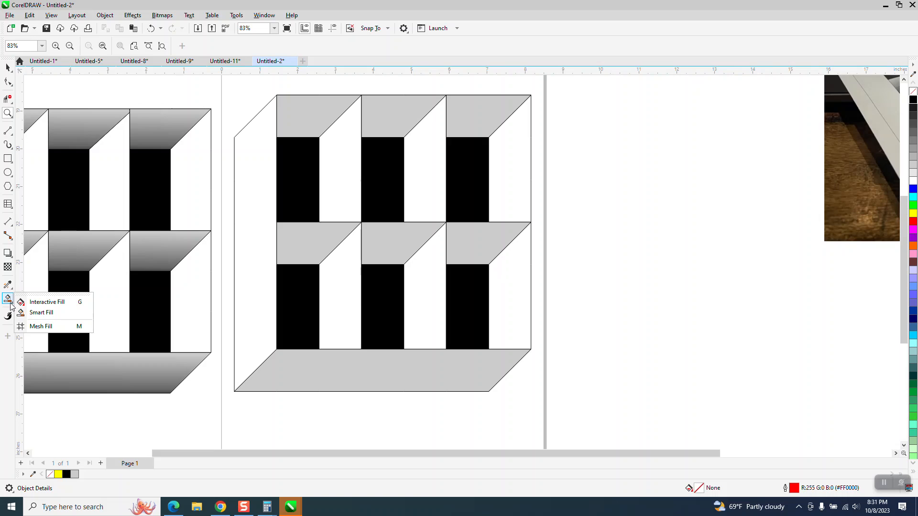
click(38, 298)
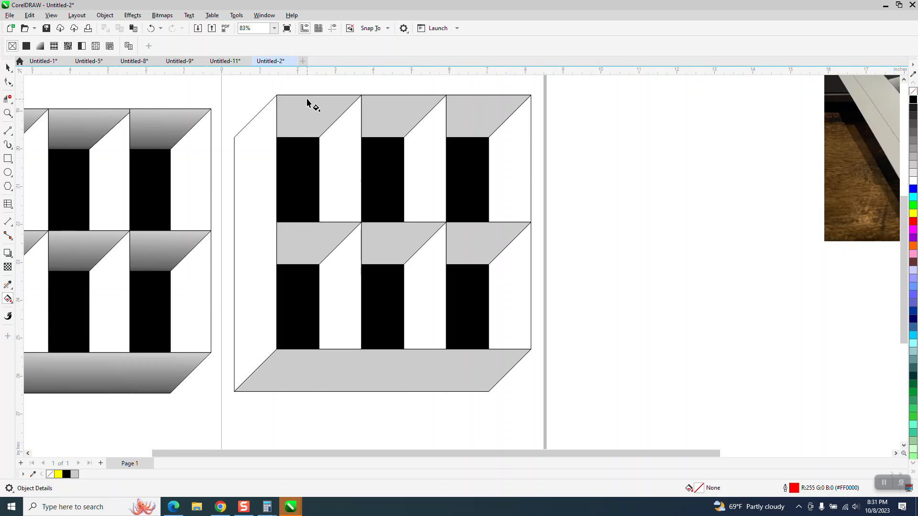
click(311, 117)
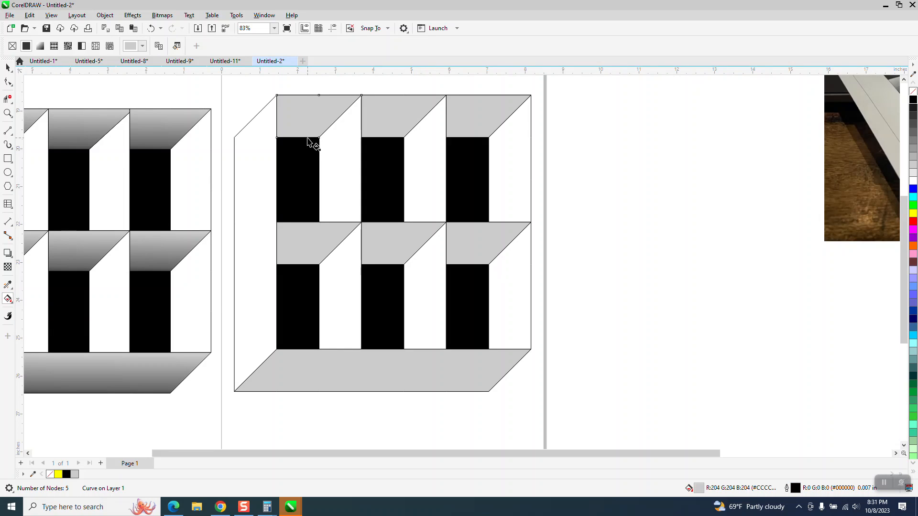
click(12, 302)
click(30, 304)
drag(311, 103, 308, 146)
drag(311, 103, 306, 101)
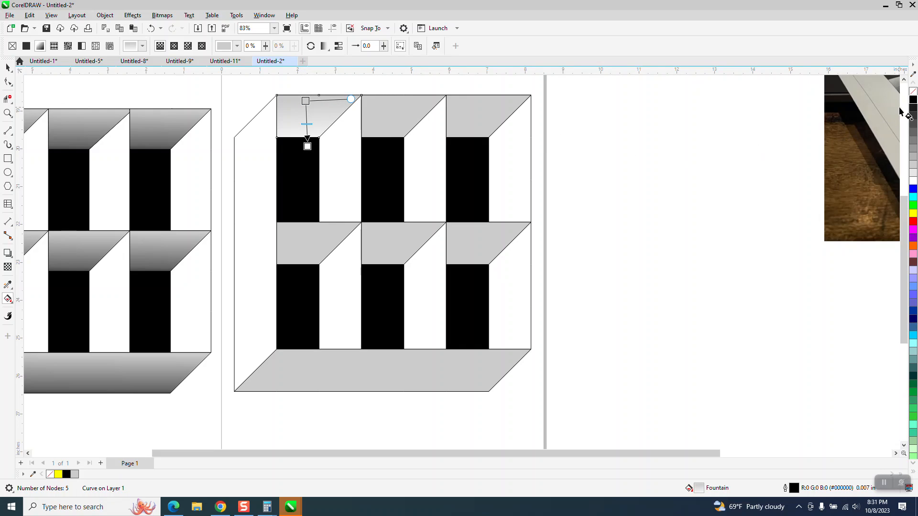
drag(429, 141, 307, 143)
click(8, 67)
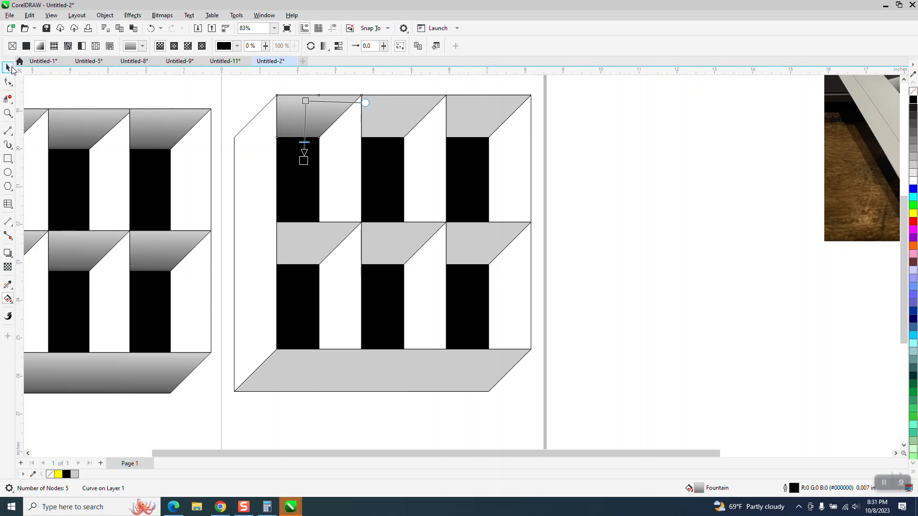
click(662, 141)
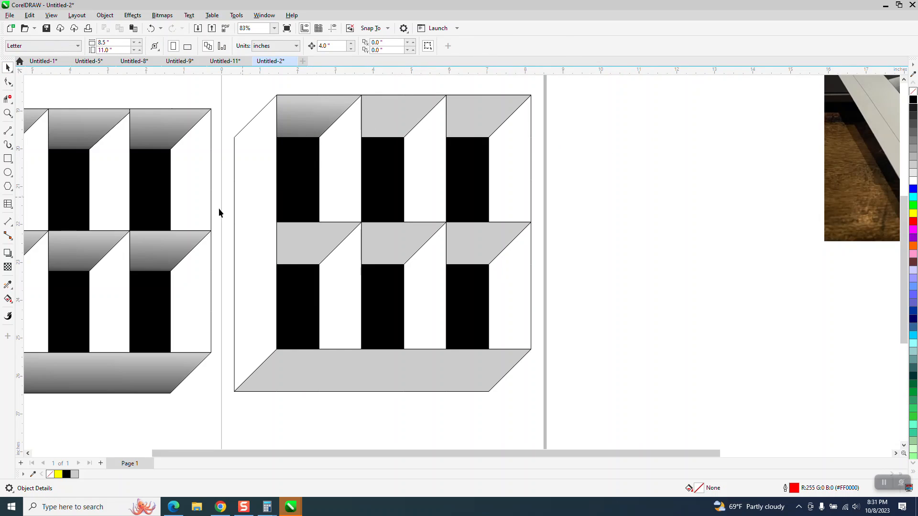
Step: Copy the first top bevel's gradient fill with the Attributes Eyedropper onto the other top bevels, the middle bevels, and the bottom ledge
click(9, 286)
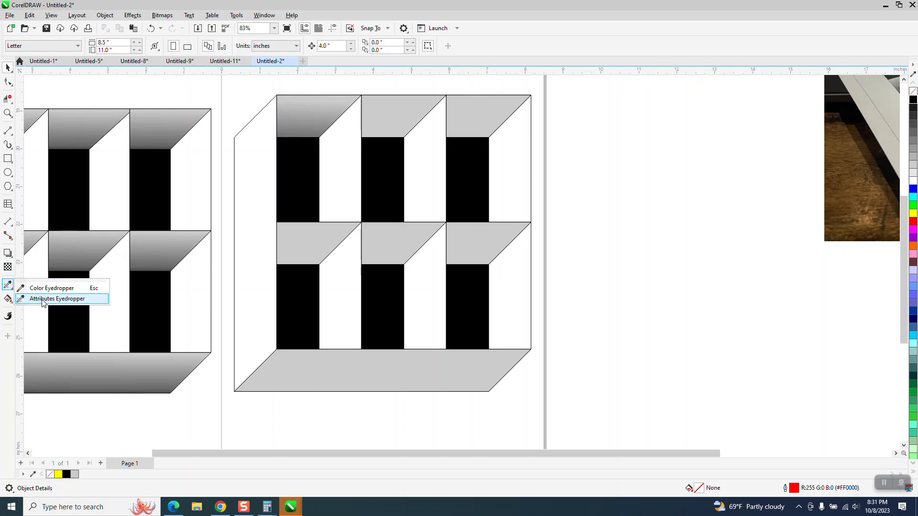
click(42, 299)
click(317, 123)
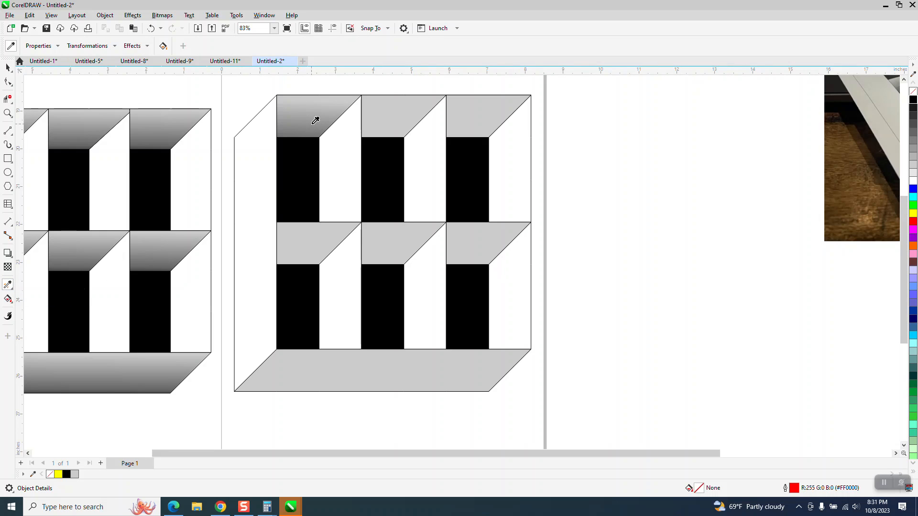
click(402, 122)
click(471, 123)
click(476, 233)
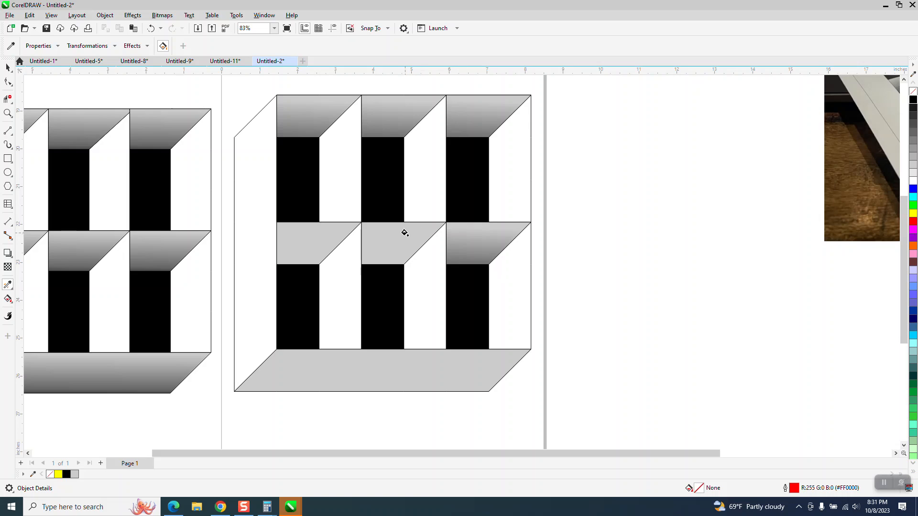
click(405, 233)
click(329, 242)
click(350, 361)
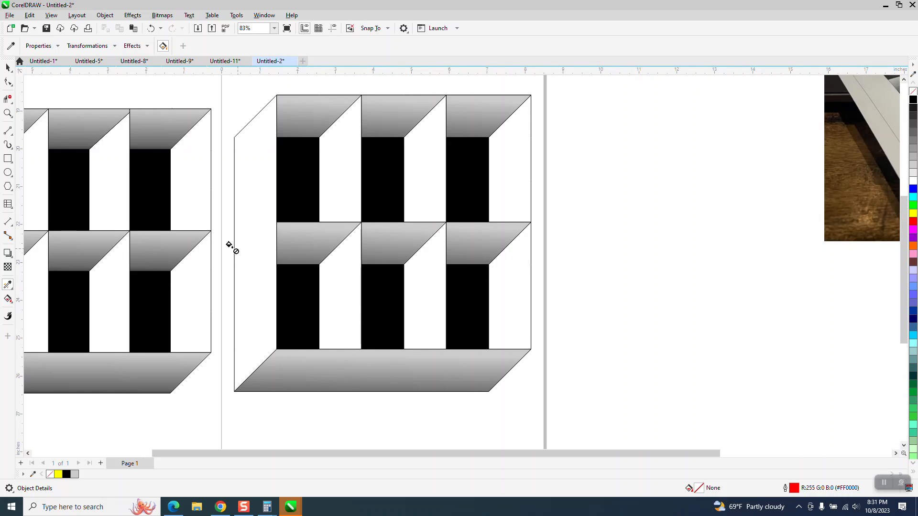
Step: Zoom around to compare the filled drawing with the reference photo of the 3D window illusion
scroll(174, 187, down, 1)
click(8, 68)
scroll(313, 188, down, 4)
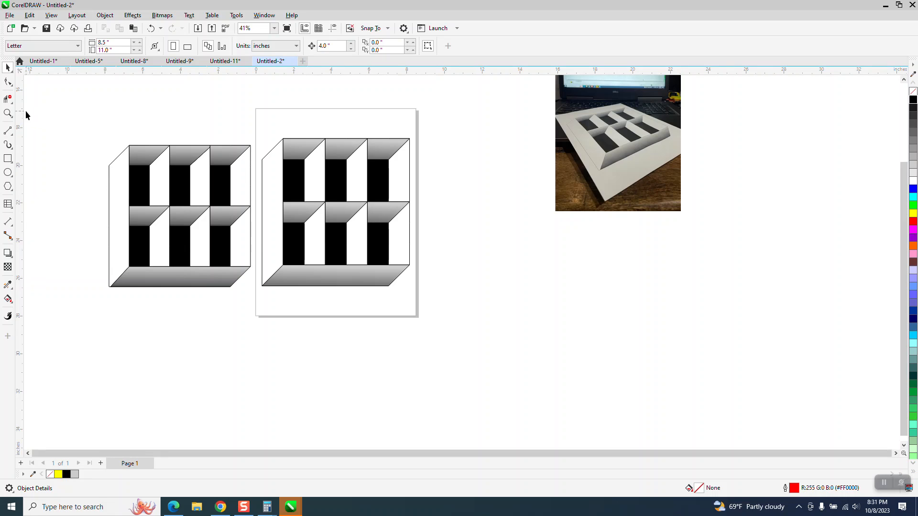
click(8, 113)
drag(256, 109, 482, 302)
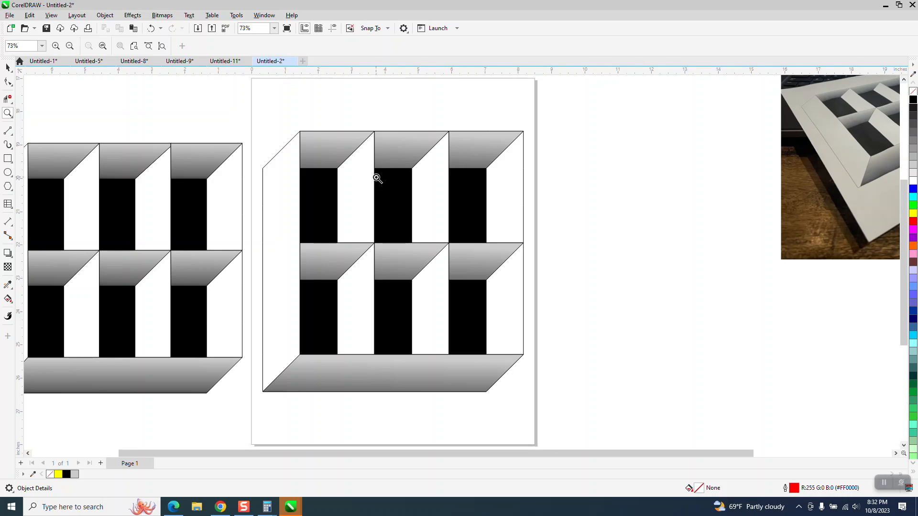
scroll(353, 200, down, 1)
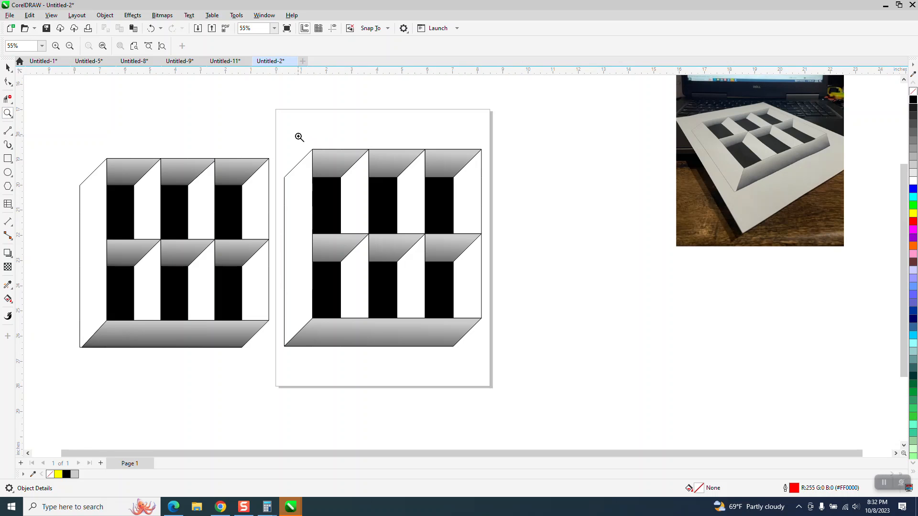
drag(702, 108, 883, 214)
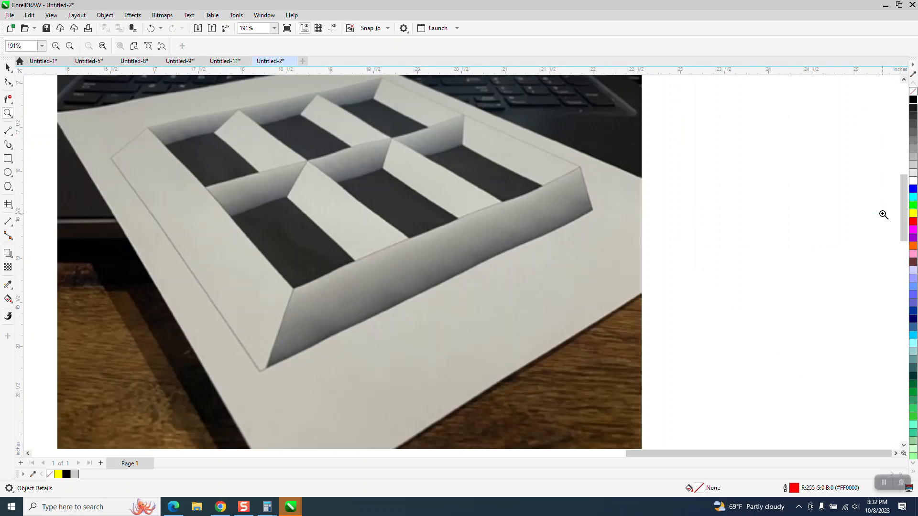
scroll(389, 219, down, 2)
scroll(389, 219, down, 1)
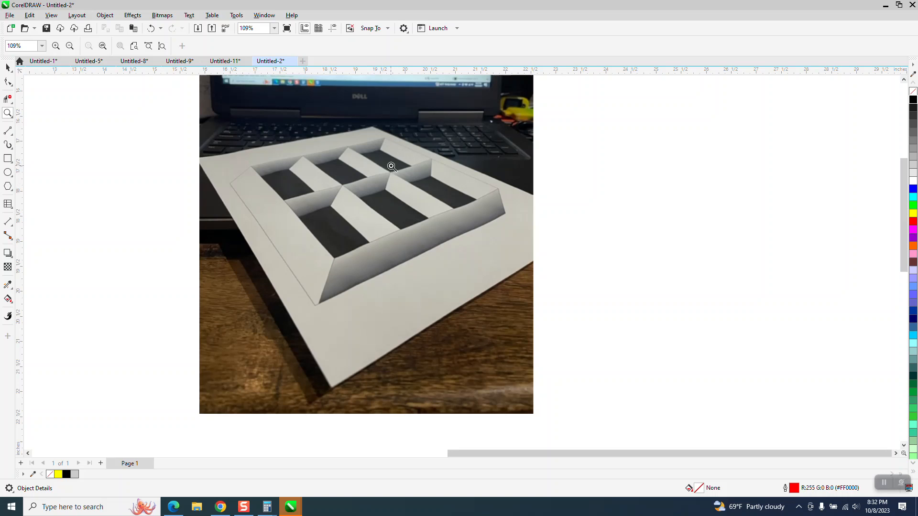
scroll(395, 183, down, 4)
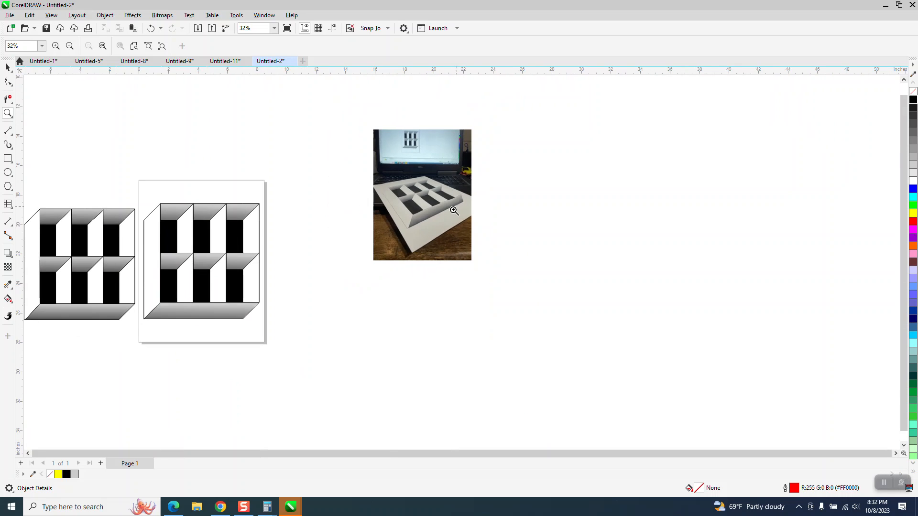
drag(131, 191, 327, 327)
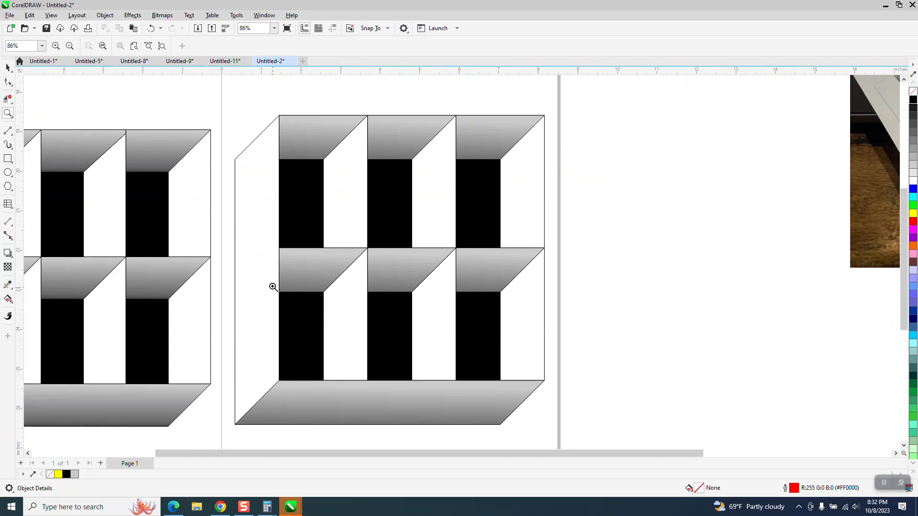
Step: Undo the gradient, gray, black and outline changes repeatedly back to the unfilled red traced grid
click(152, 29)
click(152, 29)
click(150, 29)
click(149, 31)
click(148, 31)
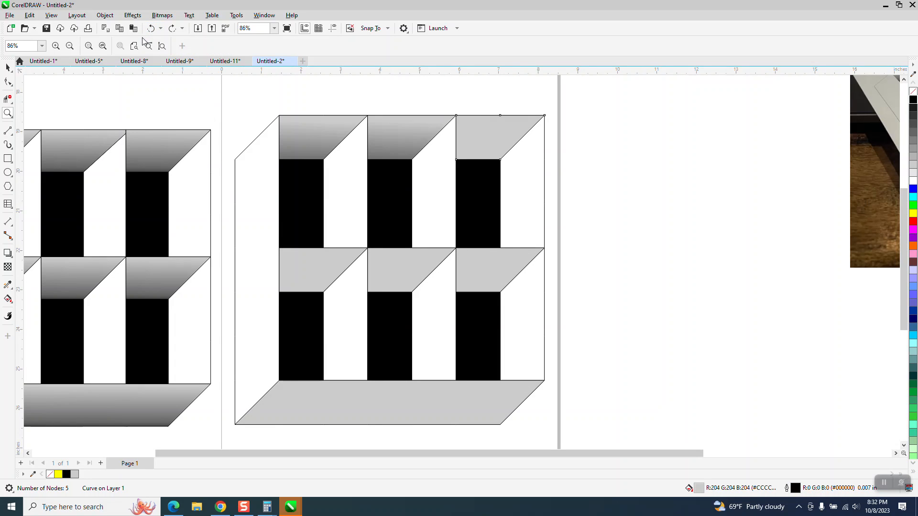
click(149, 31)
click(149, 30)
click(149, 30)
click(149, 31)
click(149, 30)
click(149, 31)
click(150, 32)
click(150, 32)
click(150, 32)
click(150, 32)
click(150, 33)
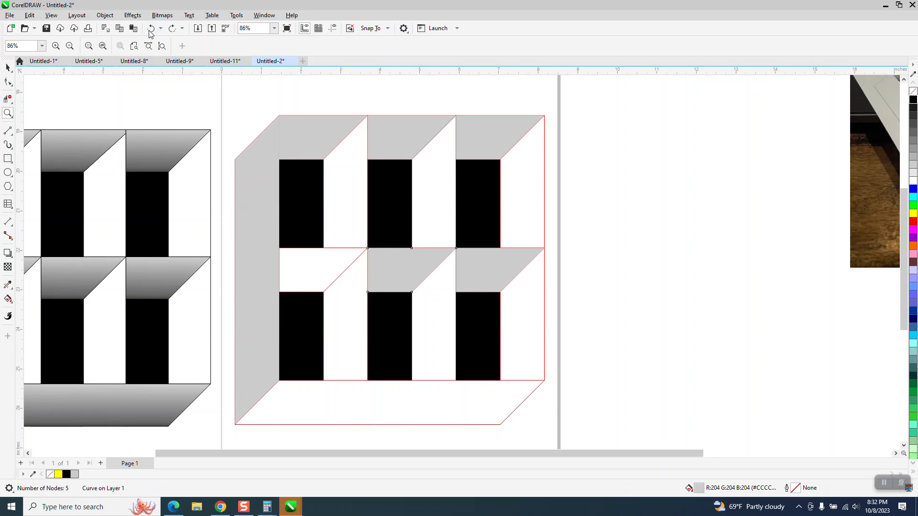
click(151, 33)
click(150, 33)
click(151, 33)
click(150, 33)
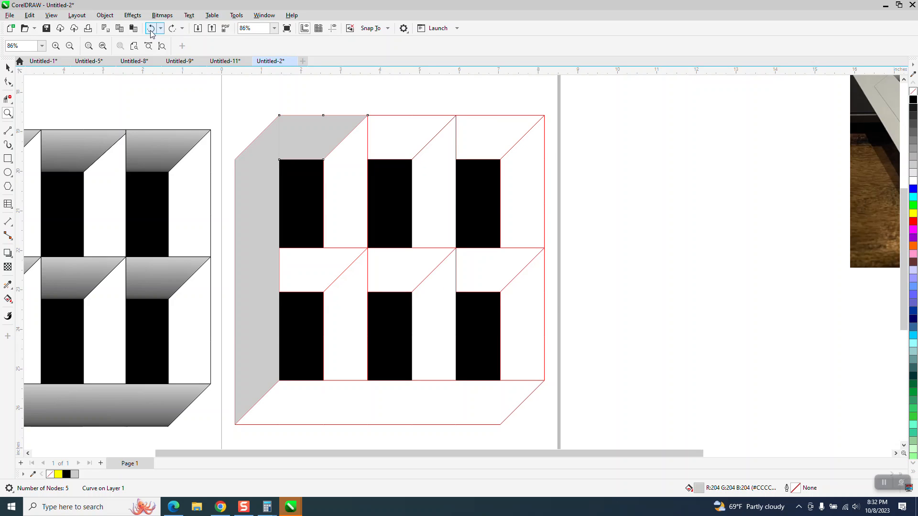
click(151, 33)
click(151, 33)
click(152, 33)
click(152, 33)
click(151, 33)
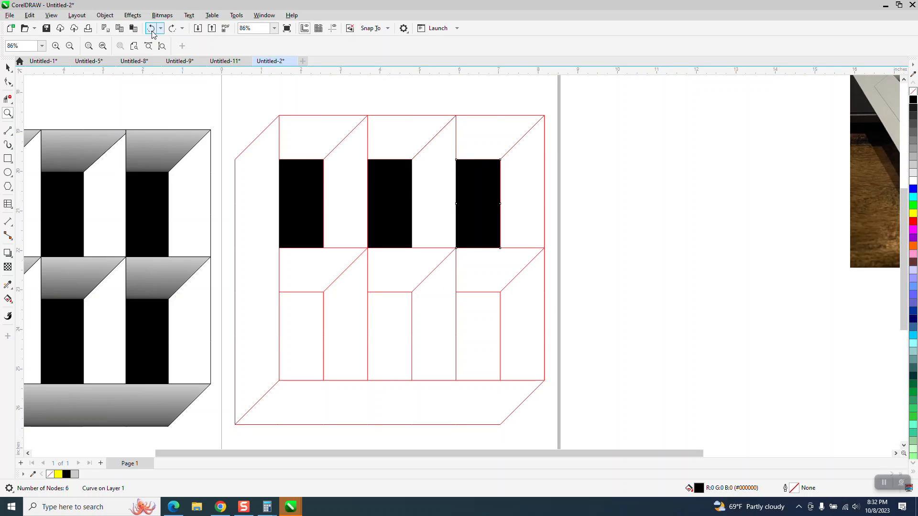
click(152, 33)
click(151, 32)
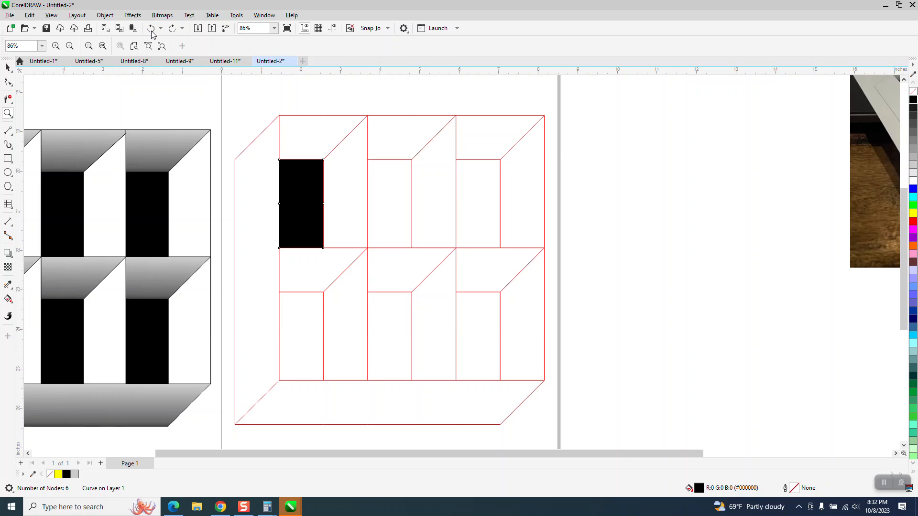
click(151, 33)
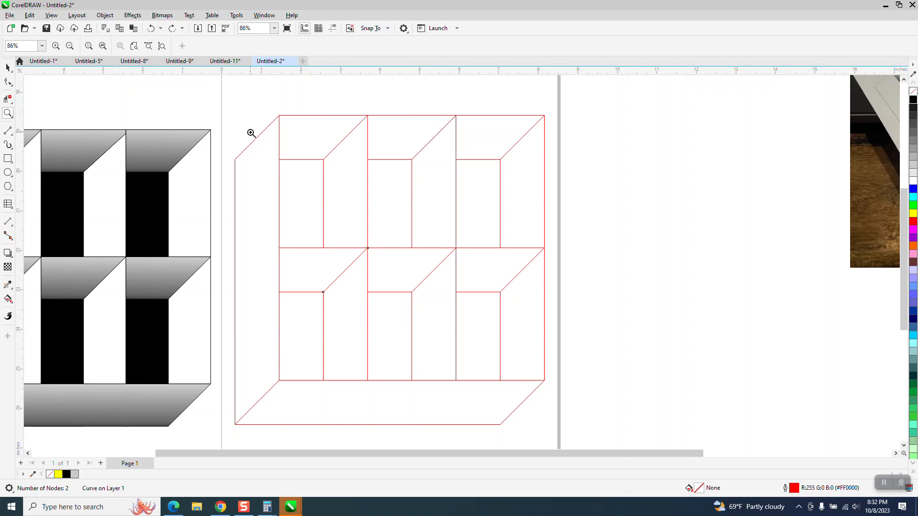
click(7, 67)
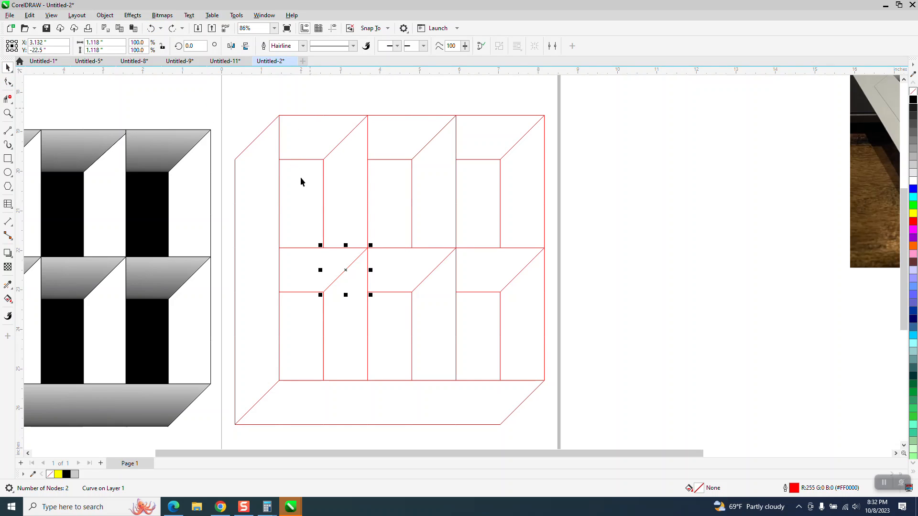
scroll(378, 272, down, 2)
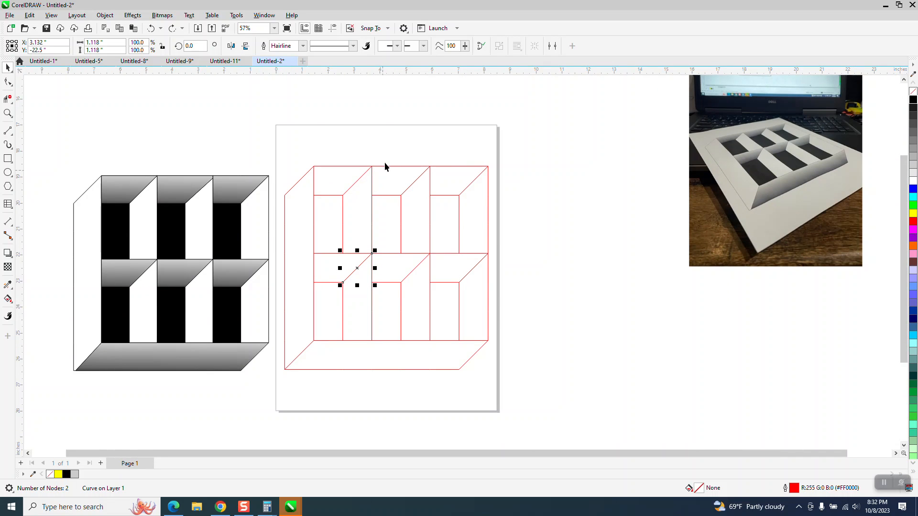
drag(269, 139, 550, 378)
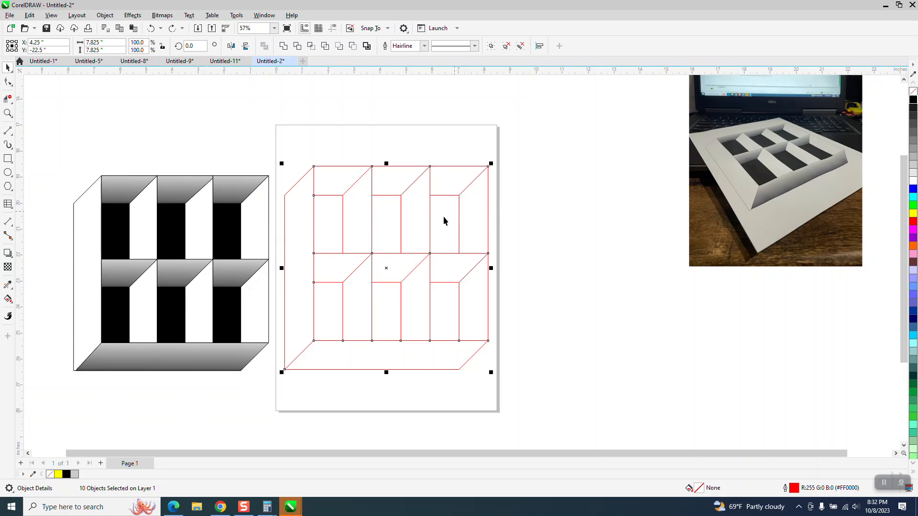
click(388, 145)
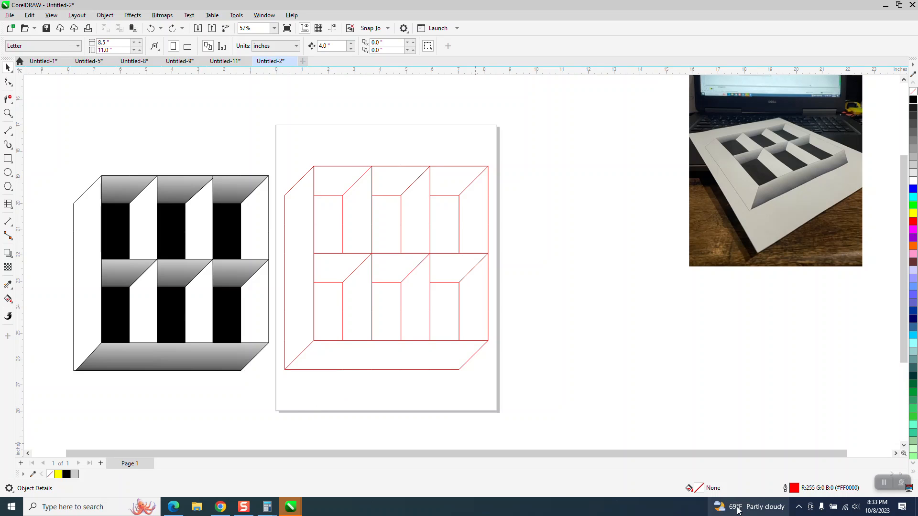
mouse_move(742, 509)
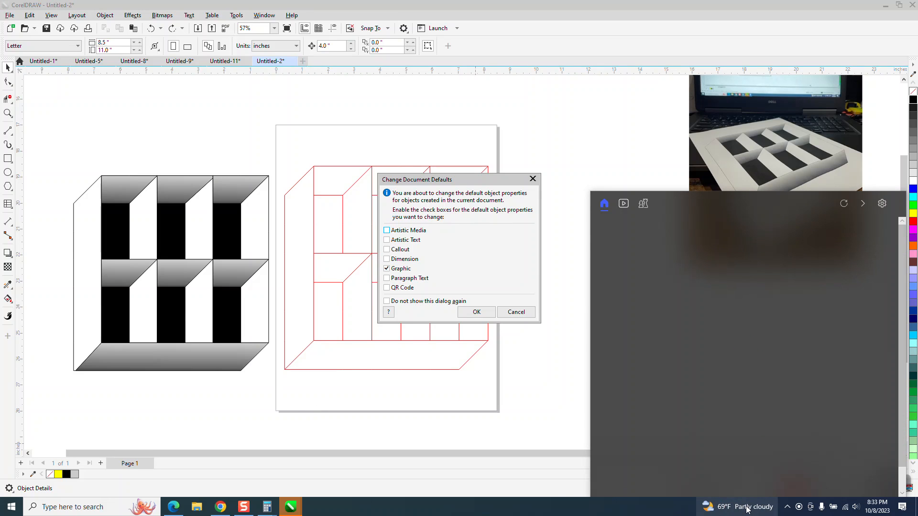